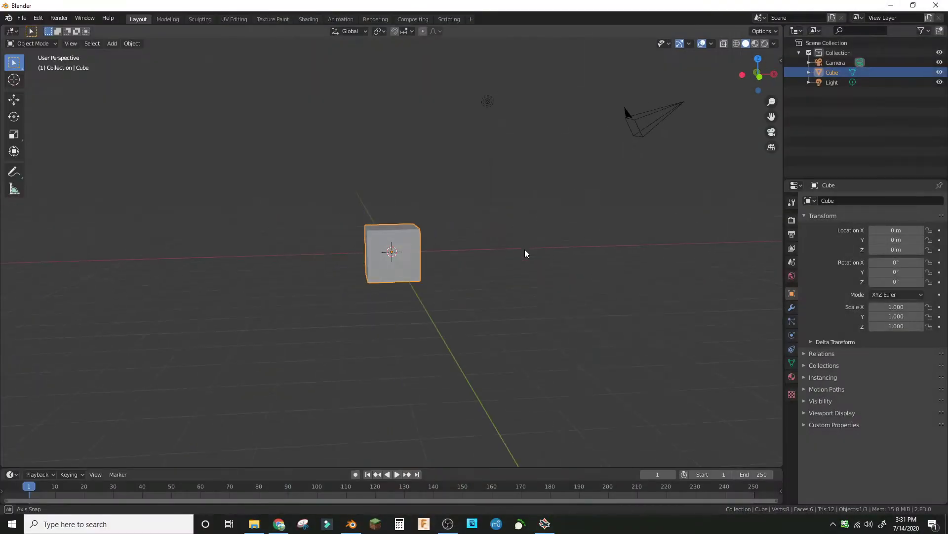
Delete the default cube and the light from the scene.
middle_drag(525, 249, 457, 269)
scroll(458, 269, up, 4)
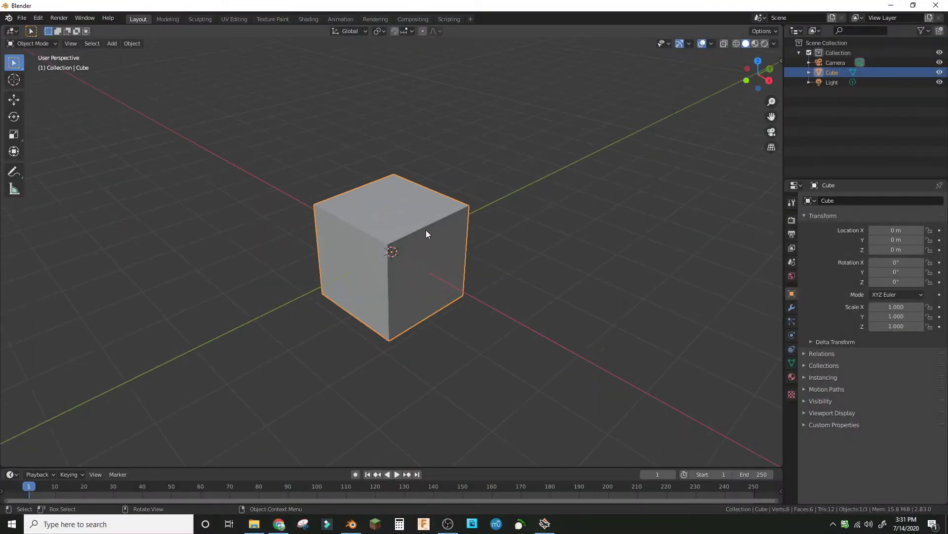
key(Delete)
click(455, 186)
key(Delete)
middle_drag(486, 244, 445, 188)
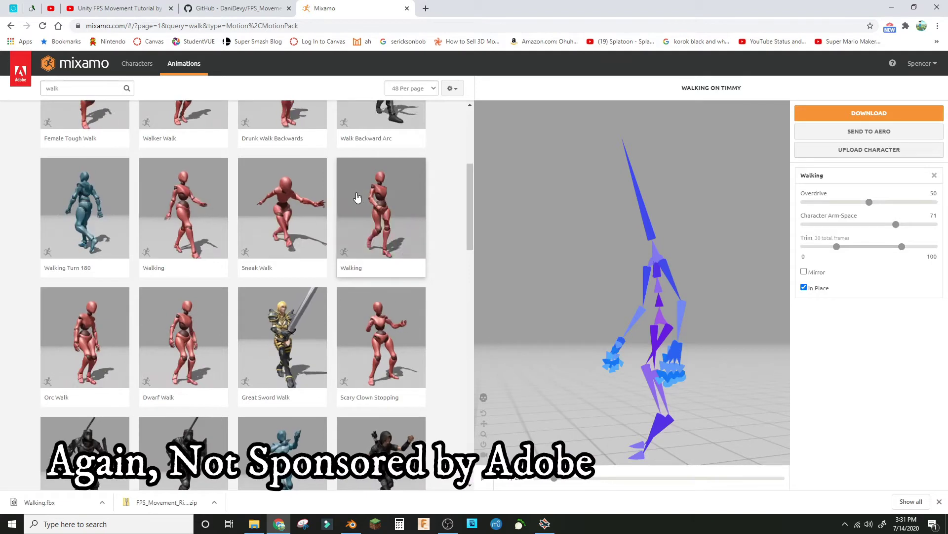
Switch to Mixamo in the browser, open the character library and reload it without the walk search.
scroll(402, 197, up, 5)
click(138, 72)
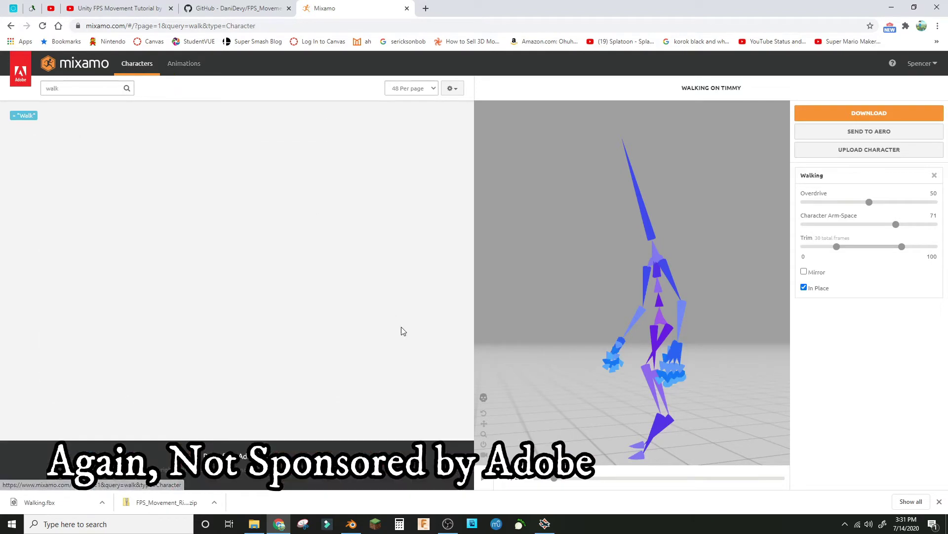
click(42, 28)
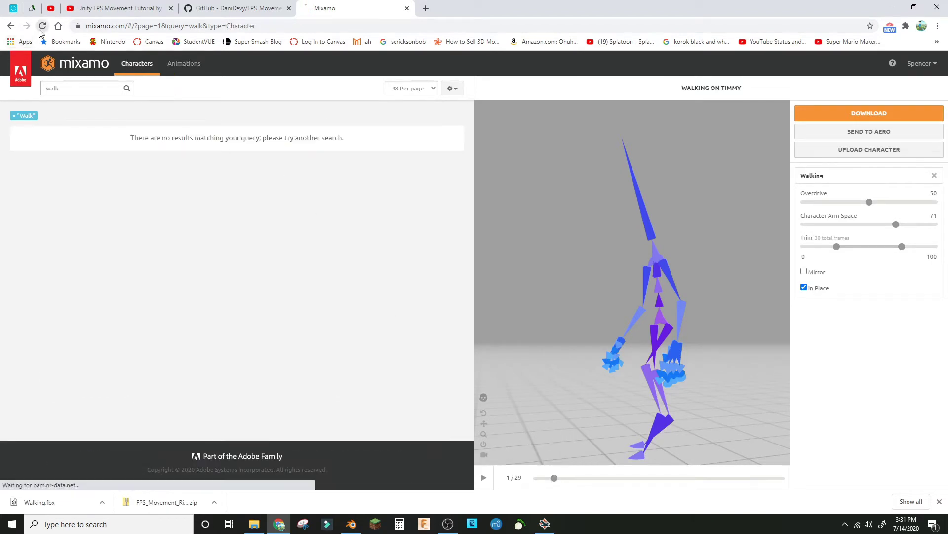
scroll(284, 415, down, 8)
scroll(328, 402, down, 5)
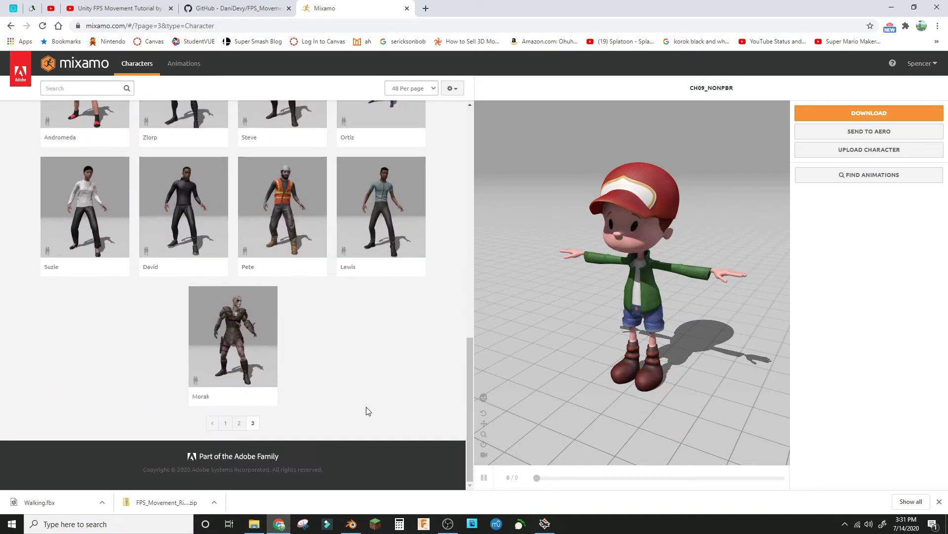
Load the Mousey character from the first page of the library and inspect it in the preview.
click(226, 423)
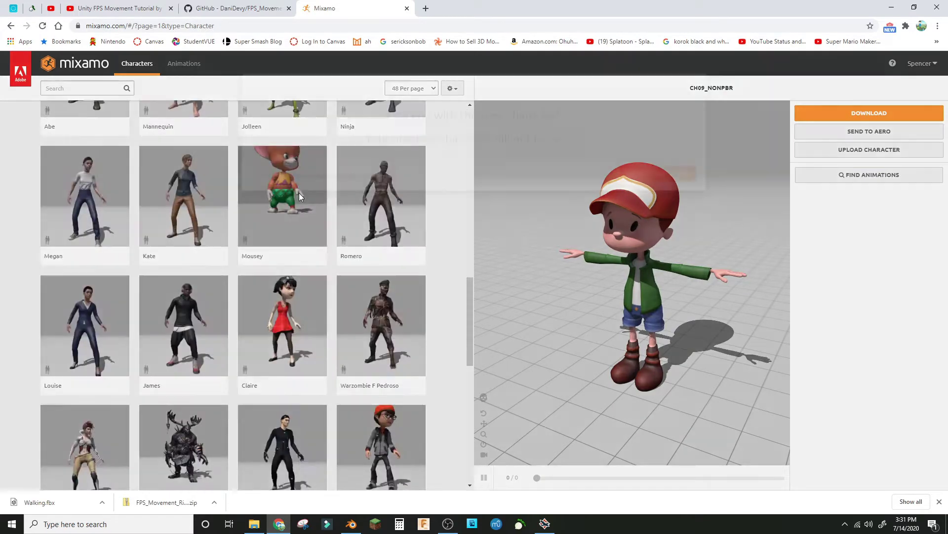
scroll(328, 328, down, 5)
click(308, 192)
click(651, 200)
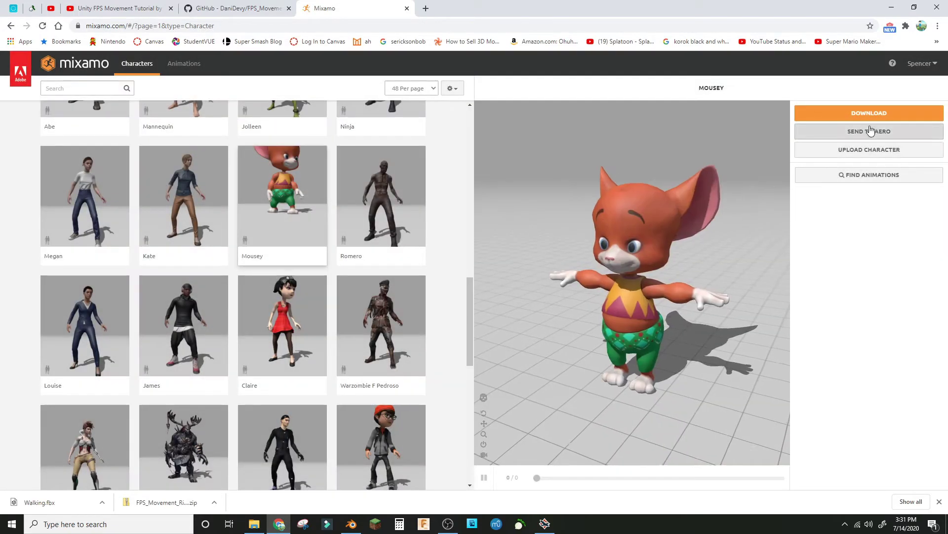
drag(580, 251, 835, 201)
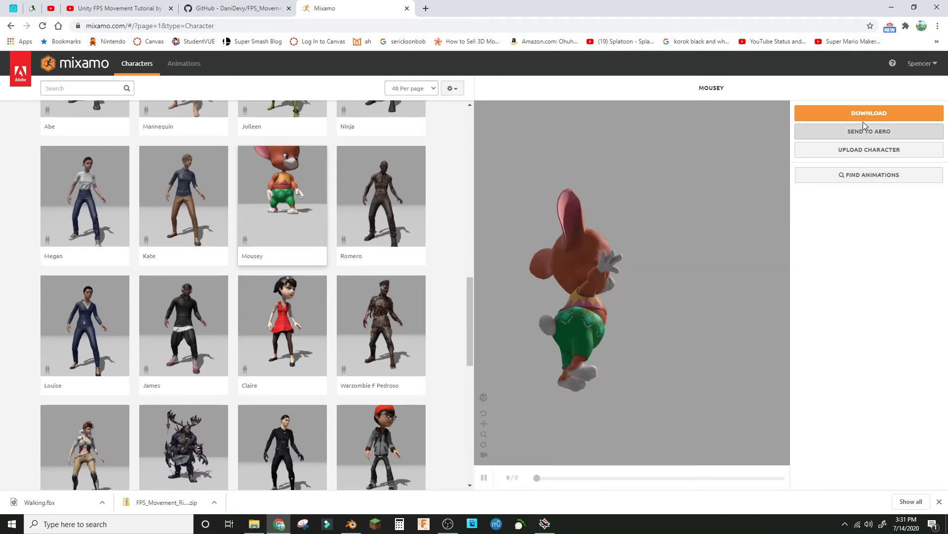
Search the animation library for "running" and apply a Running animation to Mousey with In Place enabled.
click(184, 64)
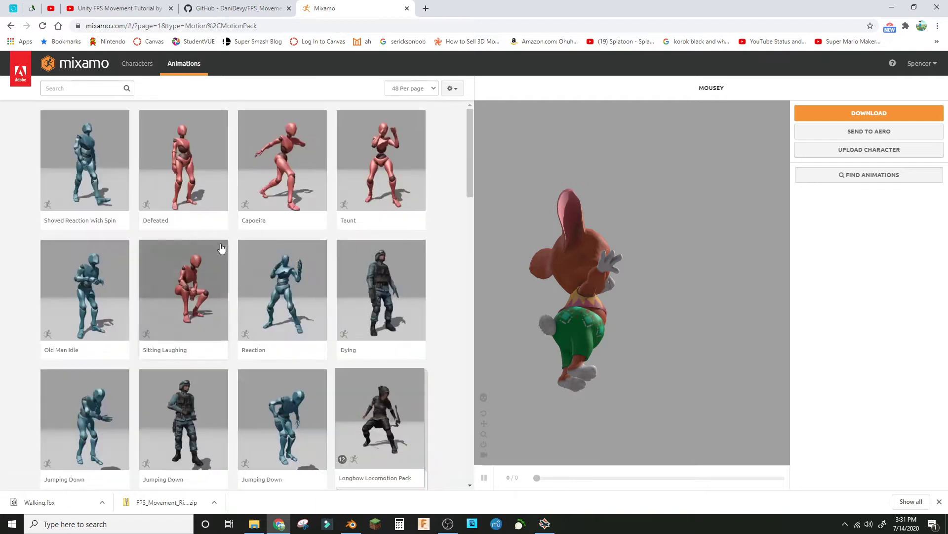
scroll(277, 257, down, 10)
scroll(303, 291, down, 10)
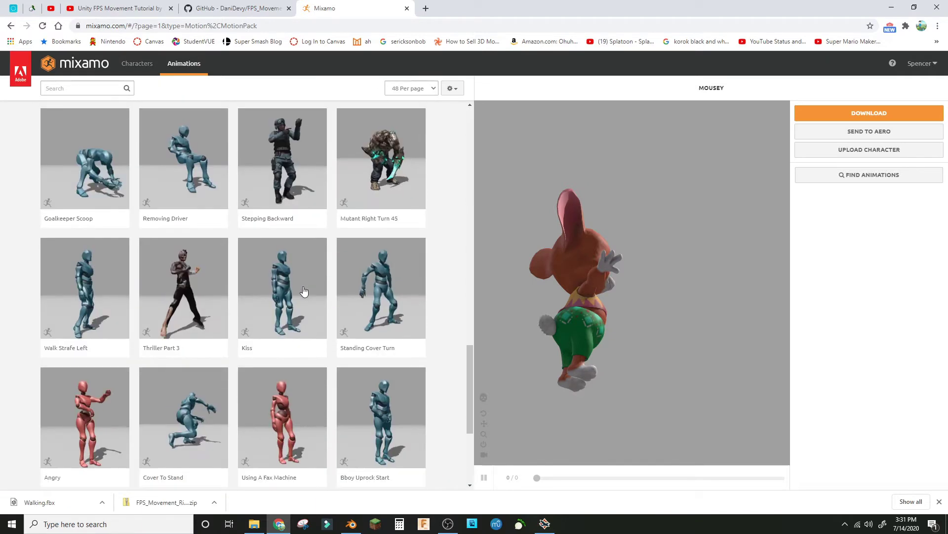
scroll(203, 179, up, 3)
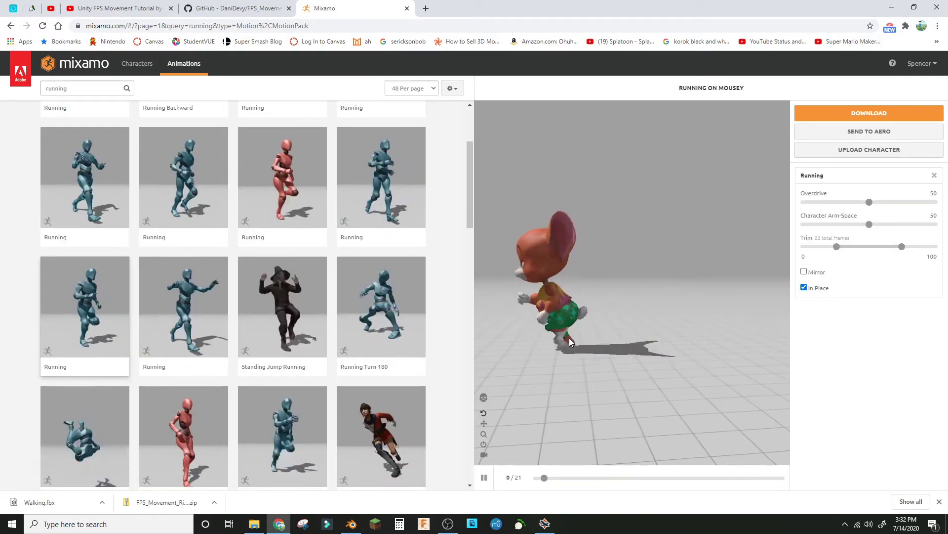
Download the running Mousey as FBX with skin, at 30 frames per second and no keyframe reduction.
scroll(569, 337, up, 3)
drag(569, 338, 761, 257)
click(900, 111)
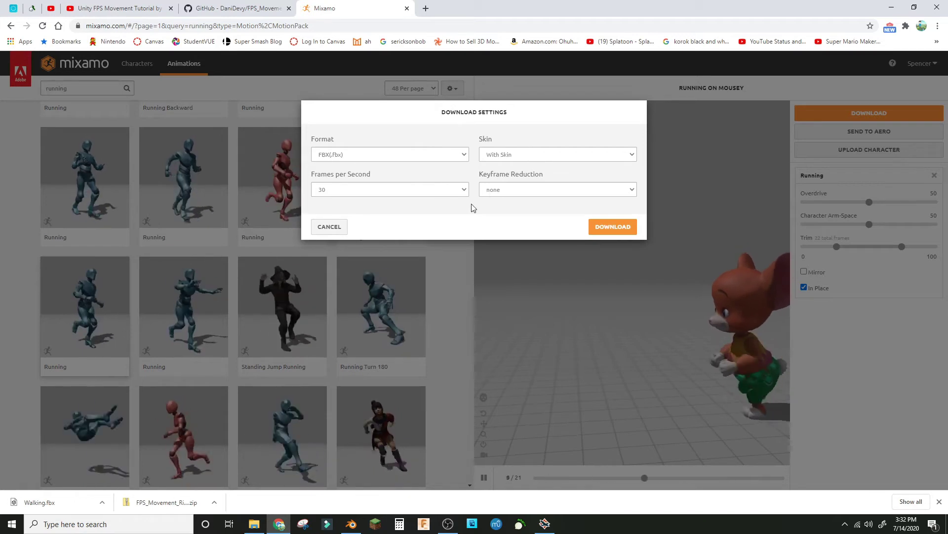
click(615, 228)
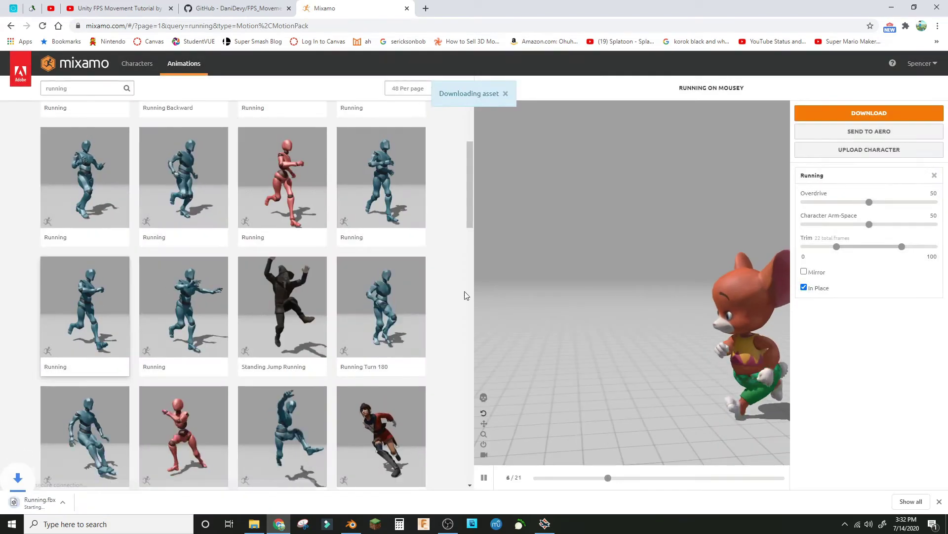
Switch to Blender and import the downloaded Running.fbx into the scene.
click(351, 523)
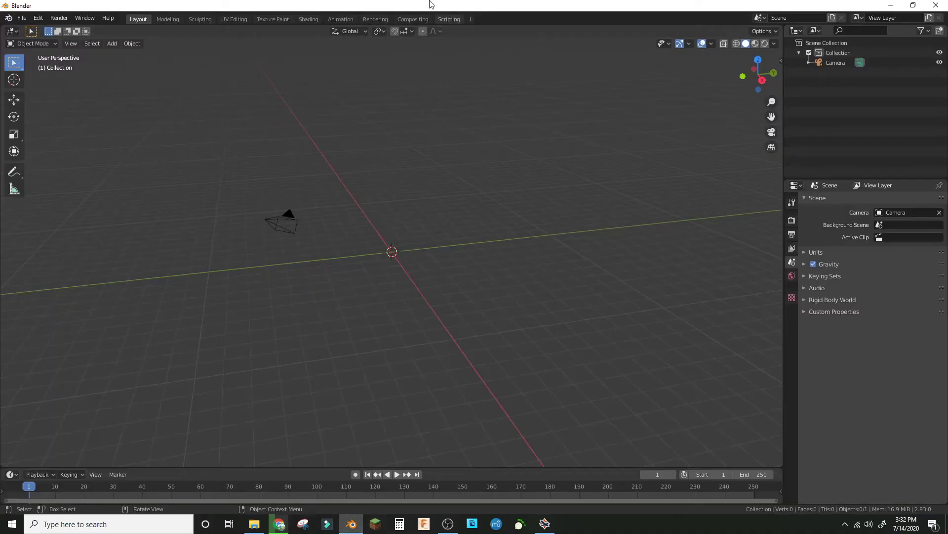
click(22, 18)
mouse_move(58, 149)
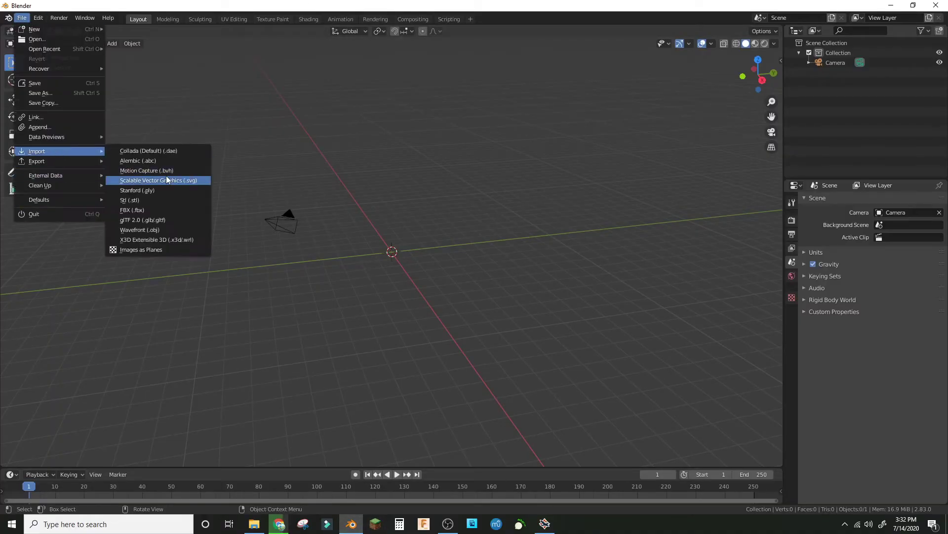
click(154, 212)
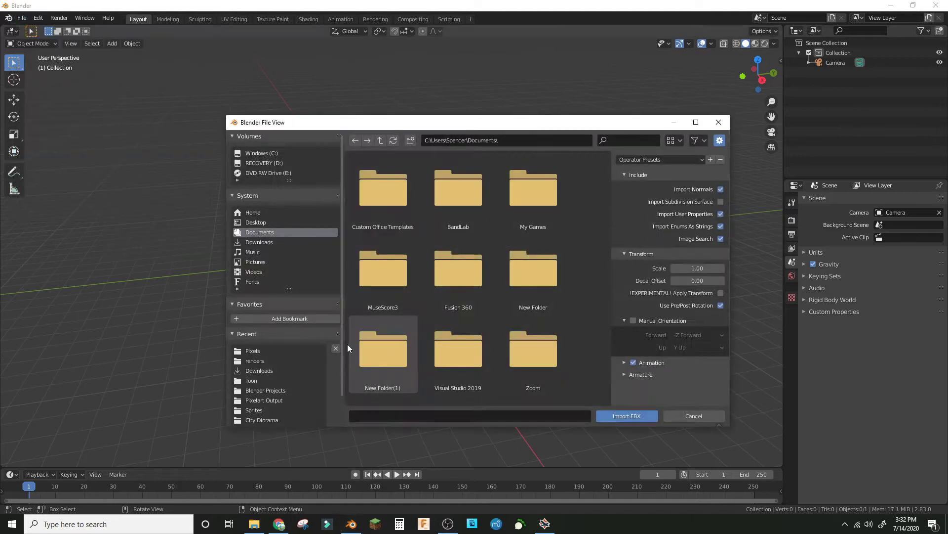
scroll(439, 268, down, 5)
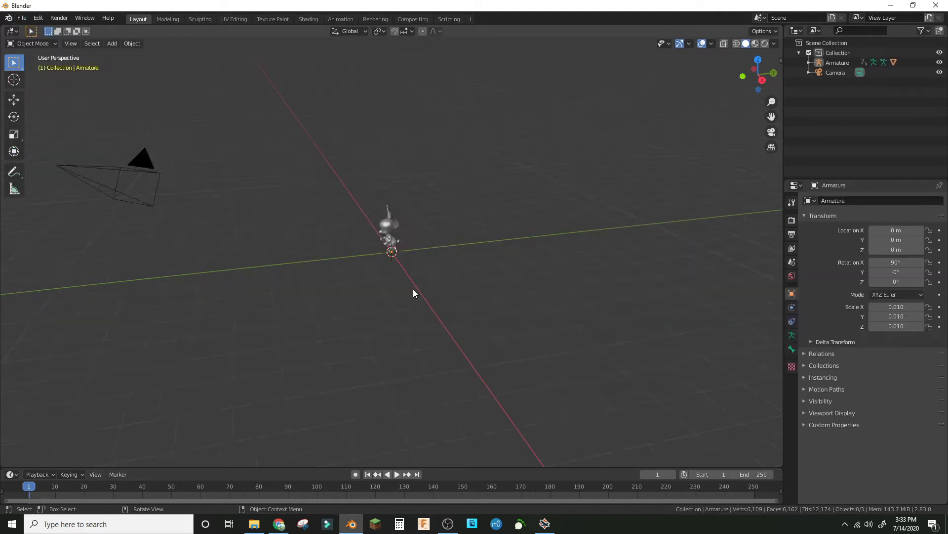
Show the imported mouse with its material colours in the viewport and play its animation.
scroll(413, 289, up, 12)
scroll(450, 395, down, 8)
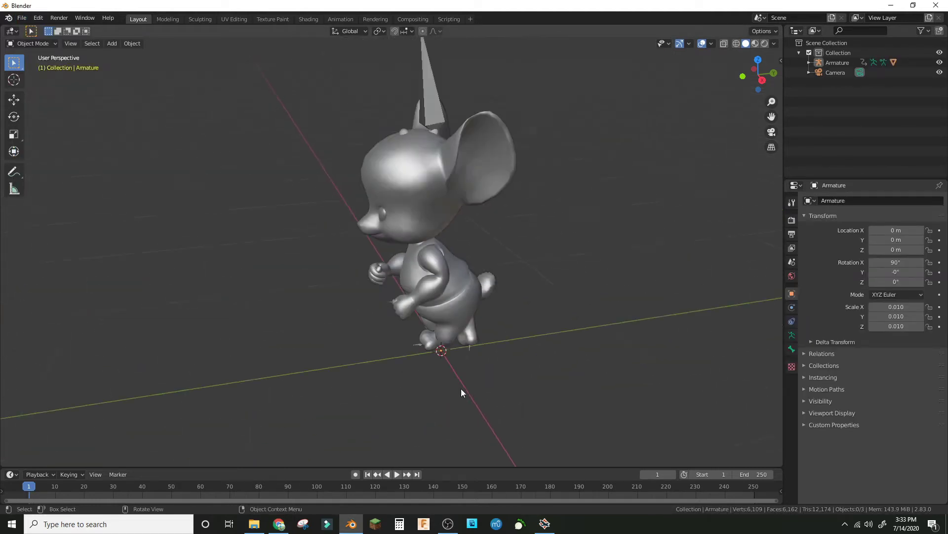
key(z)
key(2)
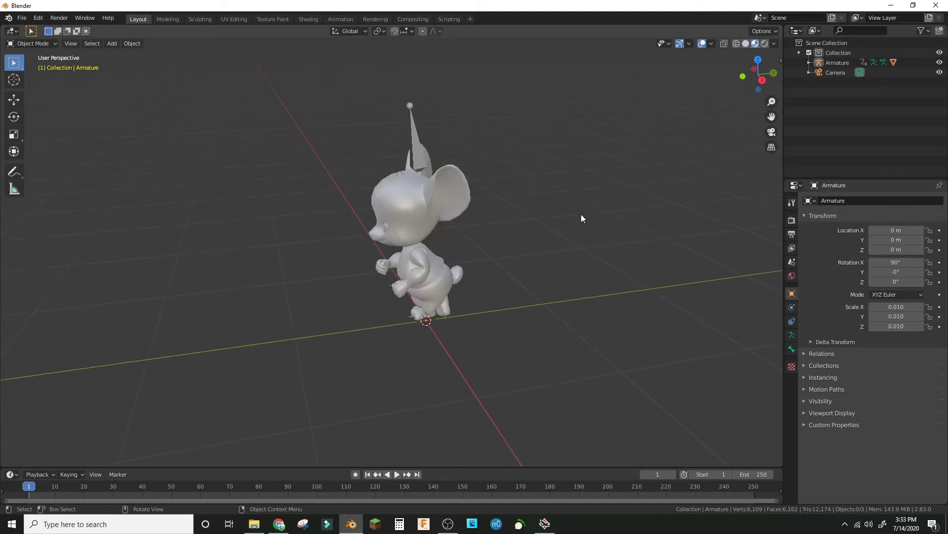
key(space)
middle_drag(433, 348, 579, 350)
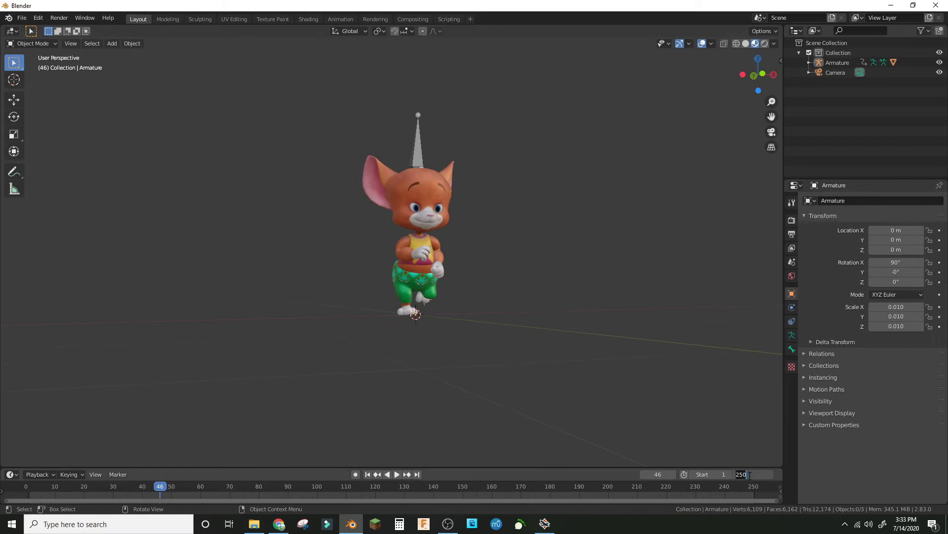
Set the timeline's end frame to 22 and play the running loop.
text(22)
key(Return)
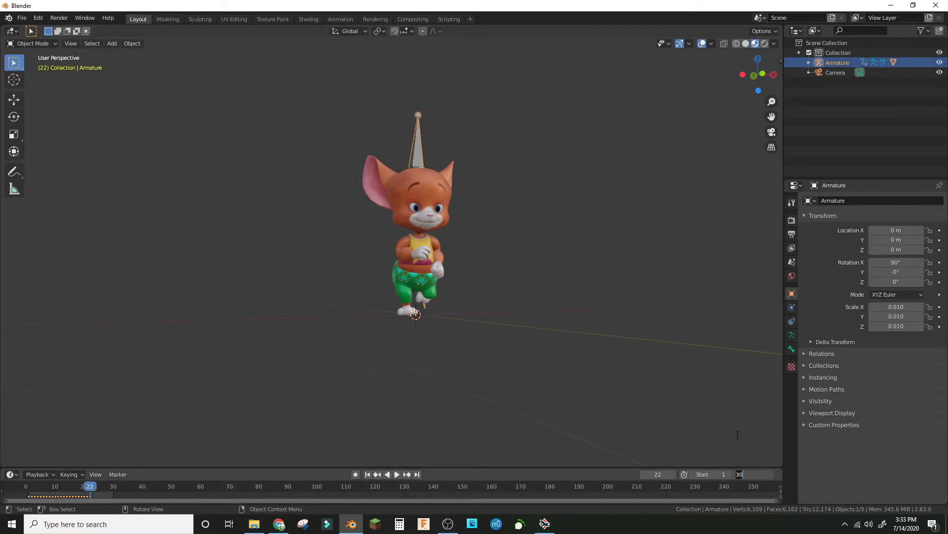
key(space)
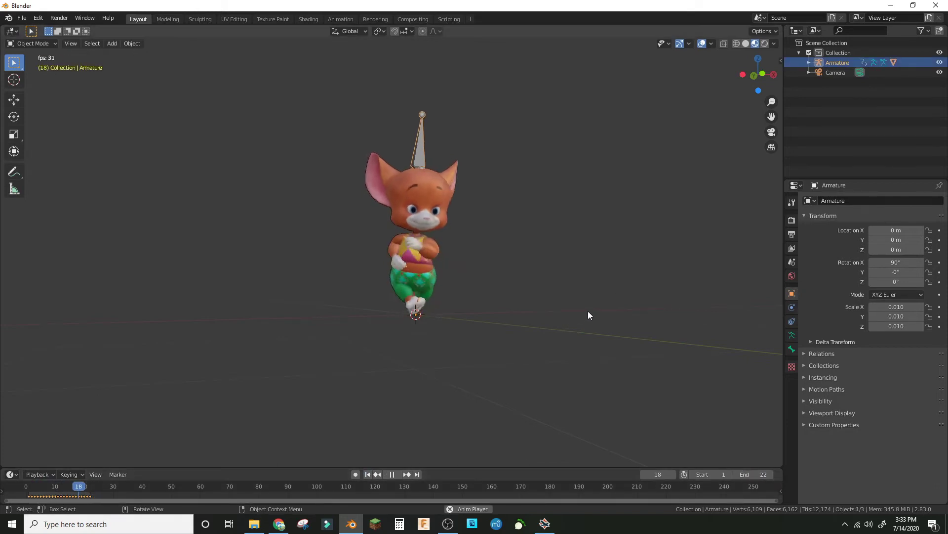
right_click(621, 296)
drag(599, 210, 538, 227)
Look through the scene camera, select it and clear its rotation and location.
click(410, 19)
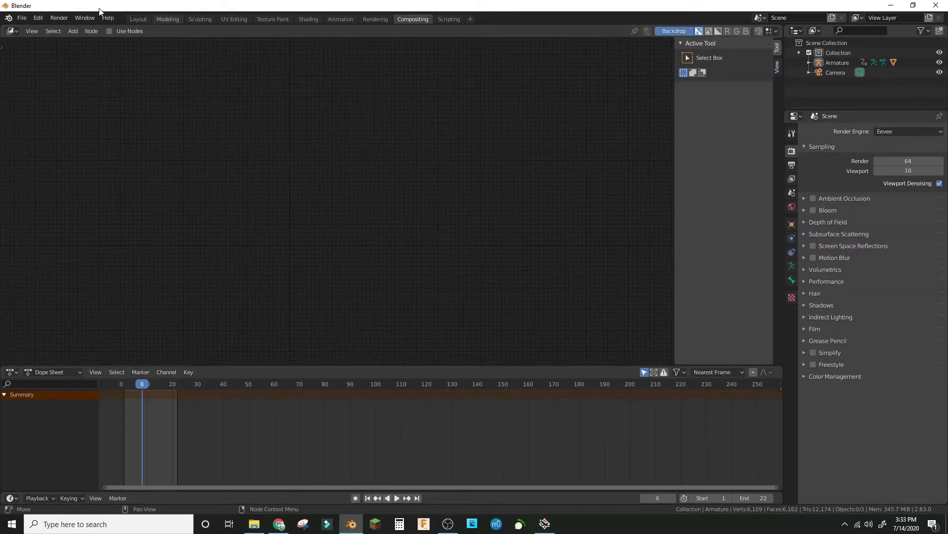
click(138, 19)
key(KP_0)
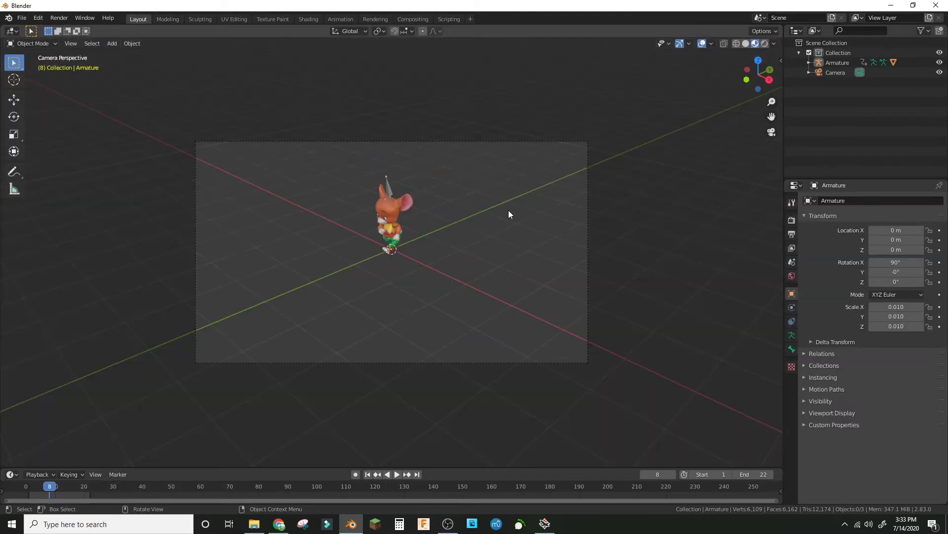
scroll(447, 200, up, 4)
scroll(564, 71, down, 5)
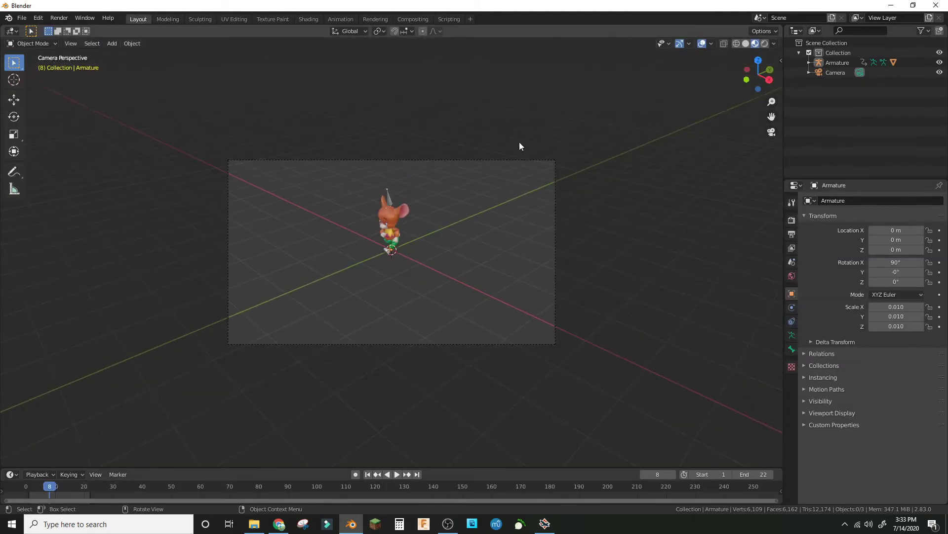
click(514, 159)
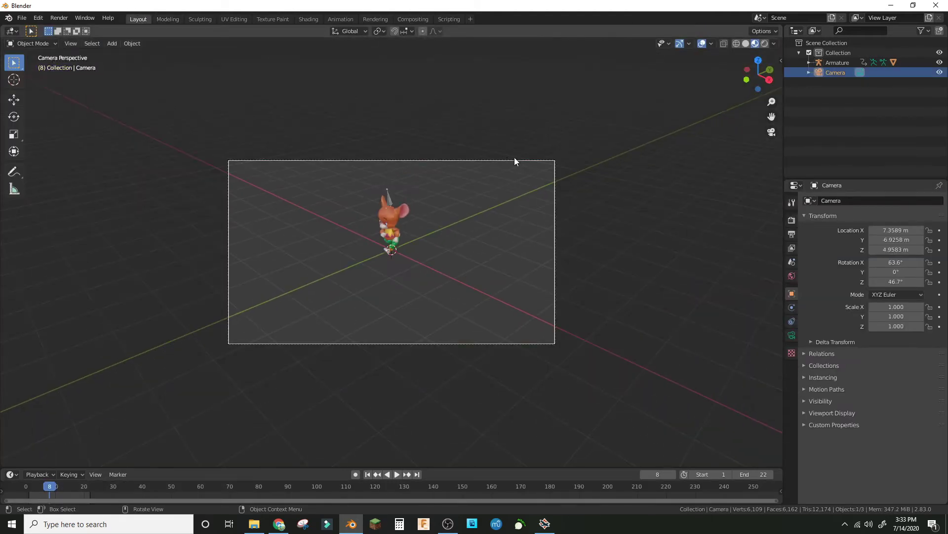
key(alt+r)
key(alt+g)
scroll(568, 195, down, 3)
middle_drag(568, 195, 569, 183)
scroll(569, 184, down, 12)
key(g)
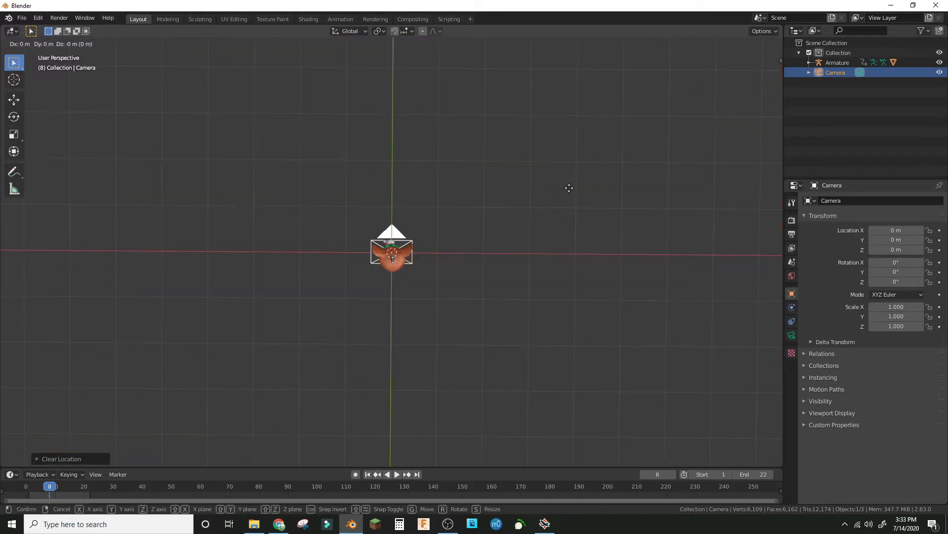
key(z)
key(Escape)
Move the camera 3 m along X and rotate it 90° about X and 90° about Z.
text(gx3)
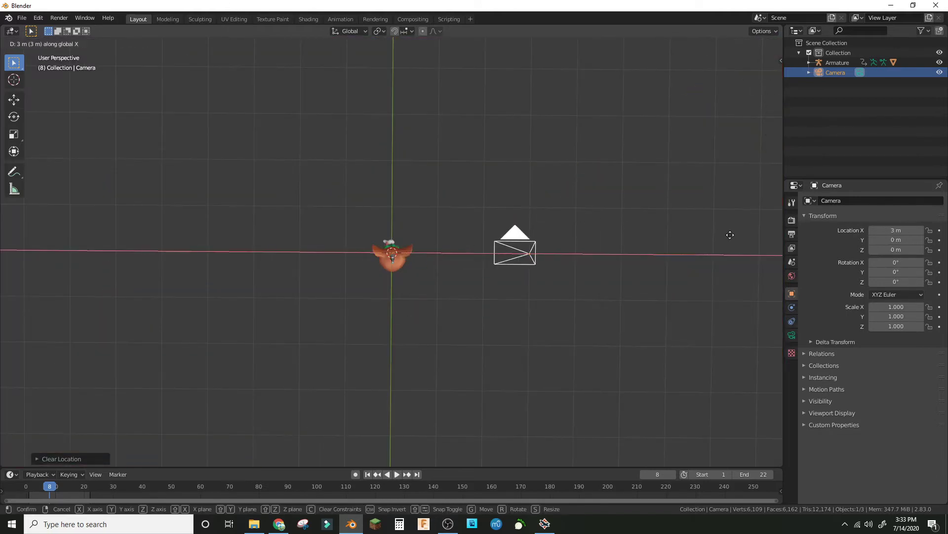
key(Return)
key(r)
key(x)
key(Return)
text(rz90)
key(Return)
Raise the camera along Z in camera view until the frame's lower edge meets the mouse's feet.
key(KP_0)
key(g)
key(z)
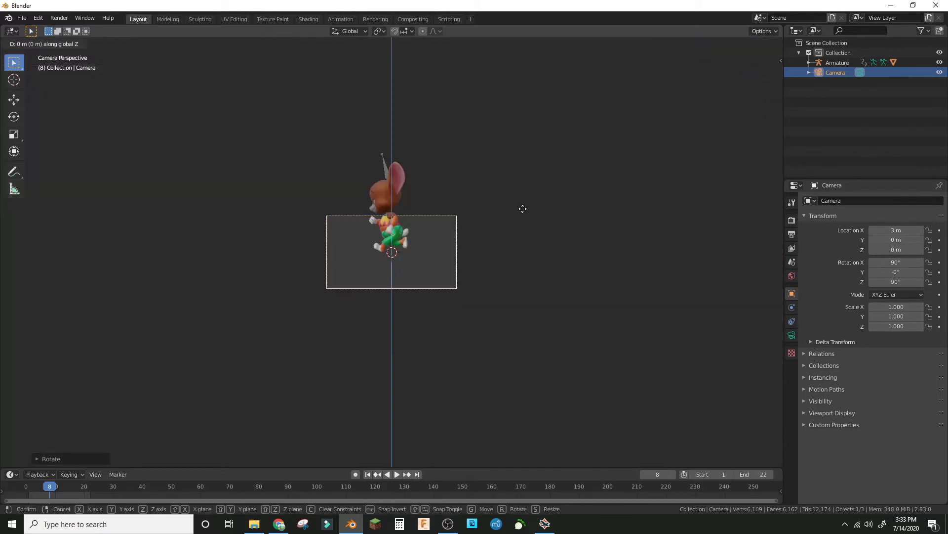
click(533, 197)
scroll(544, 200, up, 5)
Set the render output's horizontal resolution to 1080 px for a square frame.
click(792, 219)
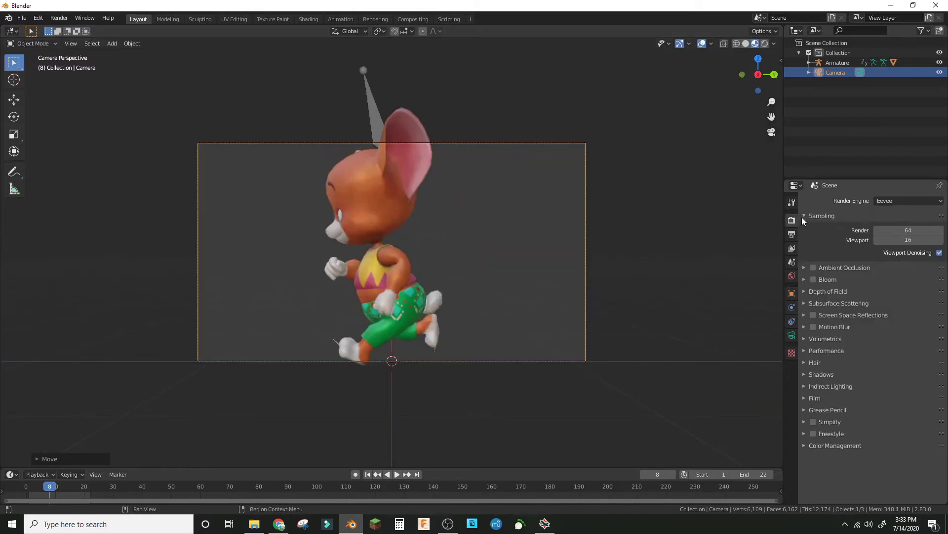
click(792, 275)
click(791, 248)
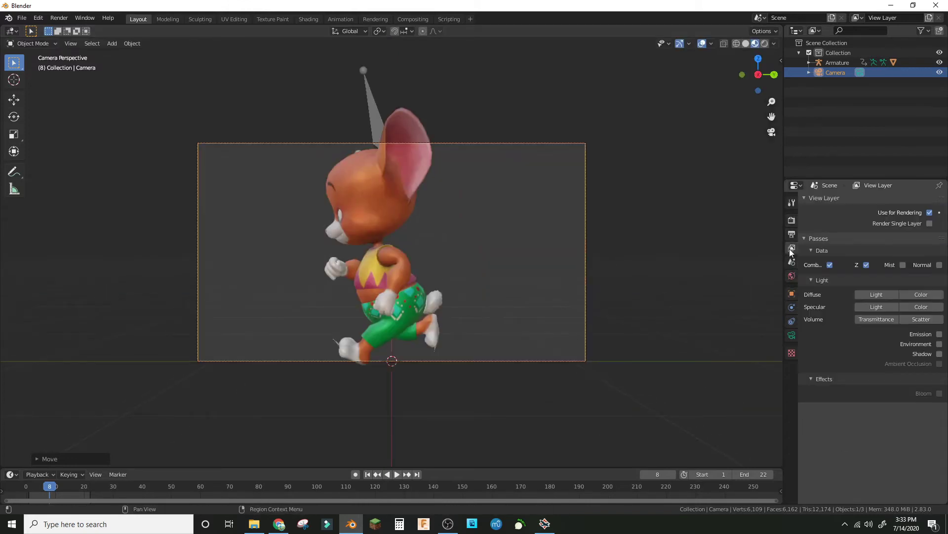
click(792, 234)
click(792, 248)
click(791, 261)
click(792, 234)
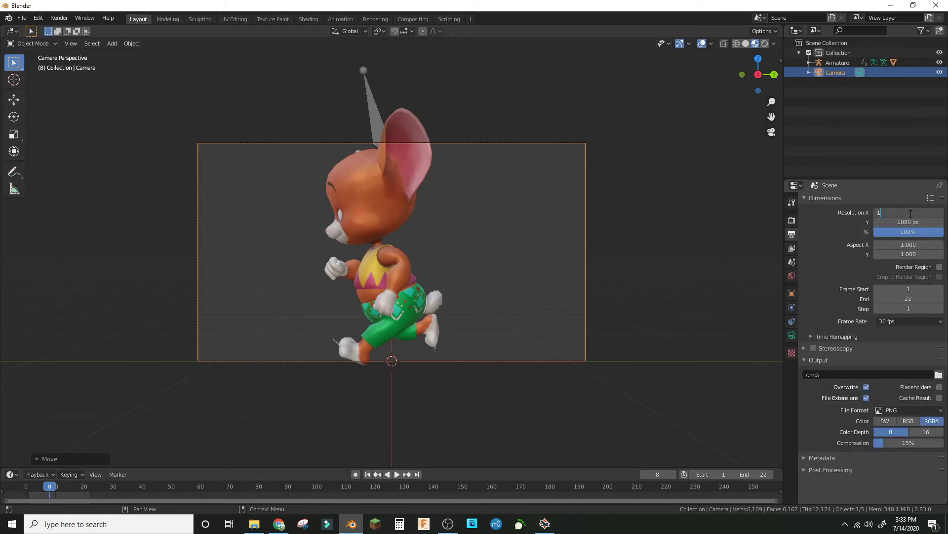
text(1080)
key(Return)
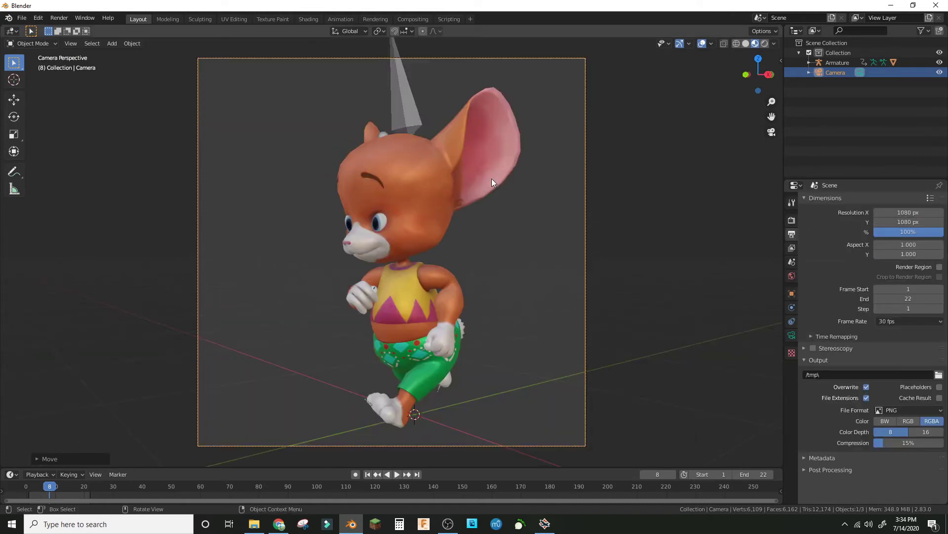
Play the mouse's running loop in camera view and render a test image from the Compositing workspace.
key(space)
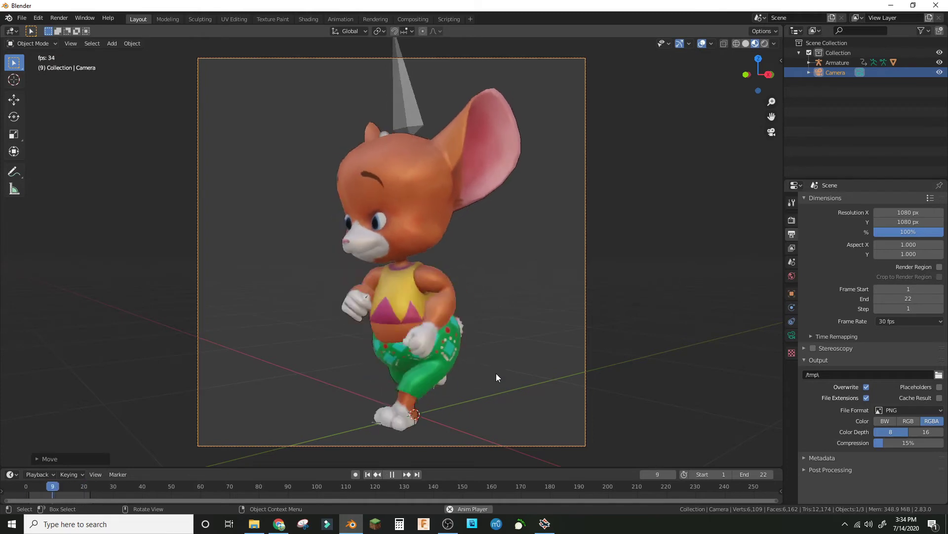
click(413, 19)
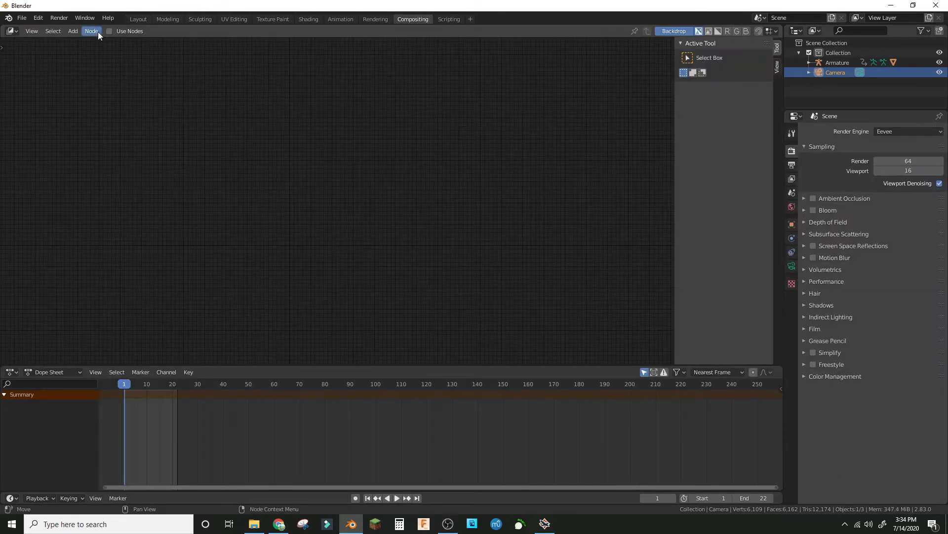
click(58, 18)
click(74, 28)
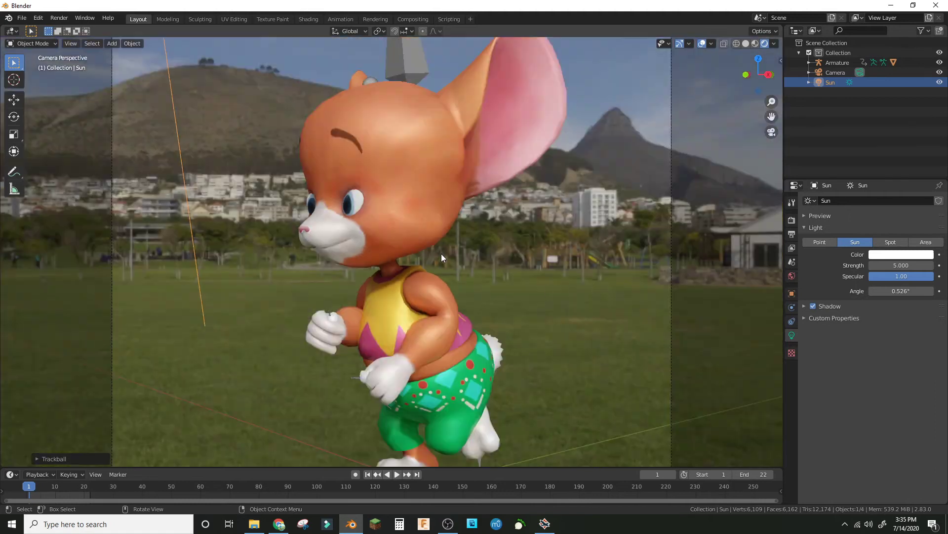
Inspect the sunlit mouse in camera view, render the current frame from the Compositing workspace and dismiss the finished render.
scroll(442, 248, down, 3)
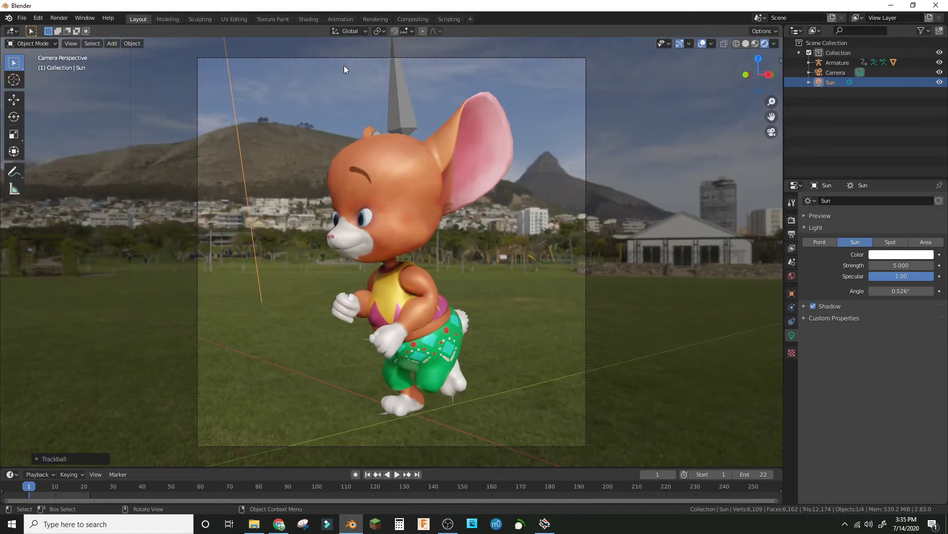
scroll(420, 221, up, 5)
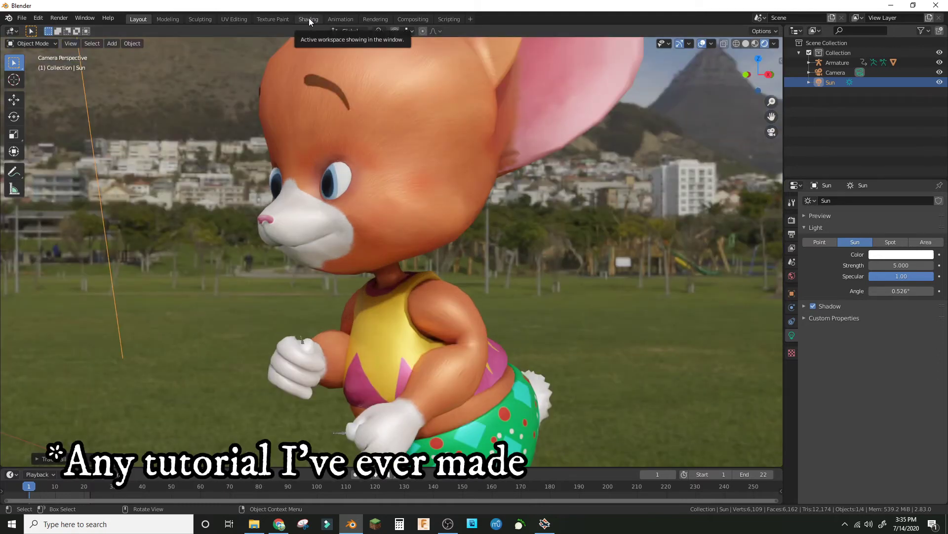
click(415, 19)
click(61, 19)
click(78, 29)
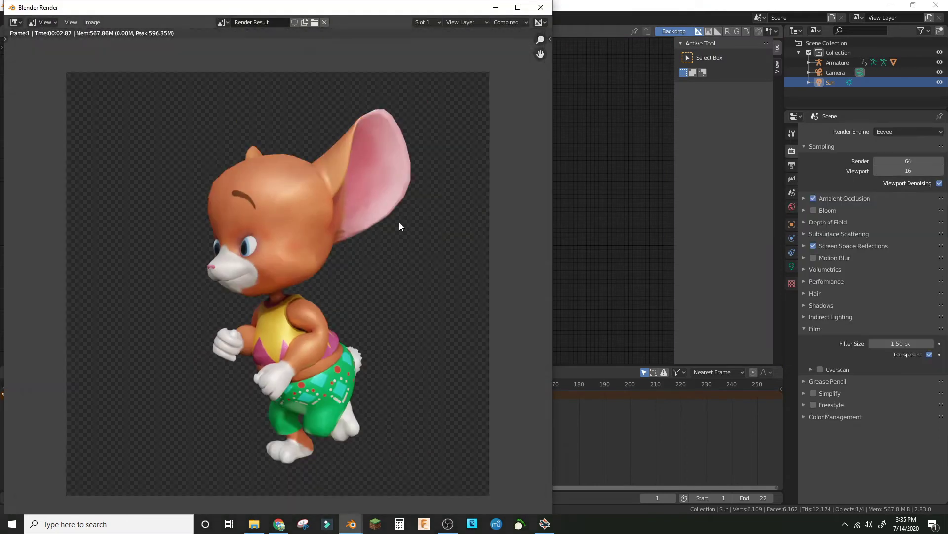
scroll(400, 226, down, 1)
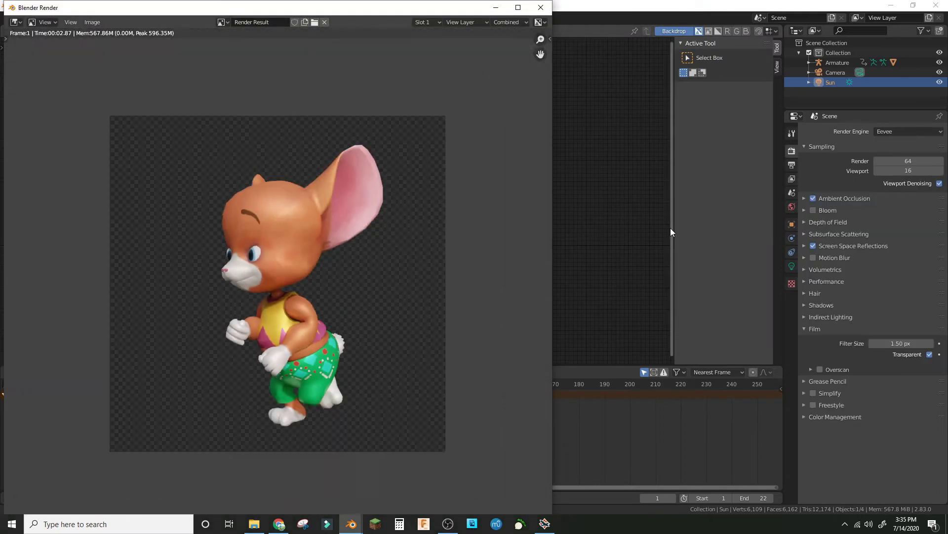
click(625, 215)
Enable compositing nodes and spread the Render Layers and Composite nodes far apart.
click(119, 33)
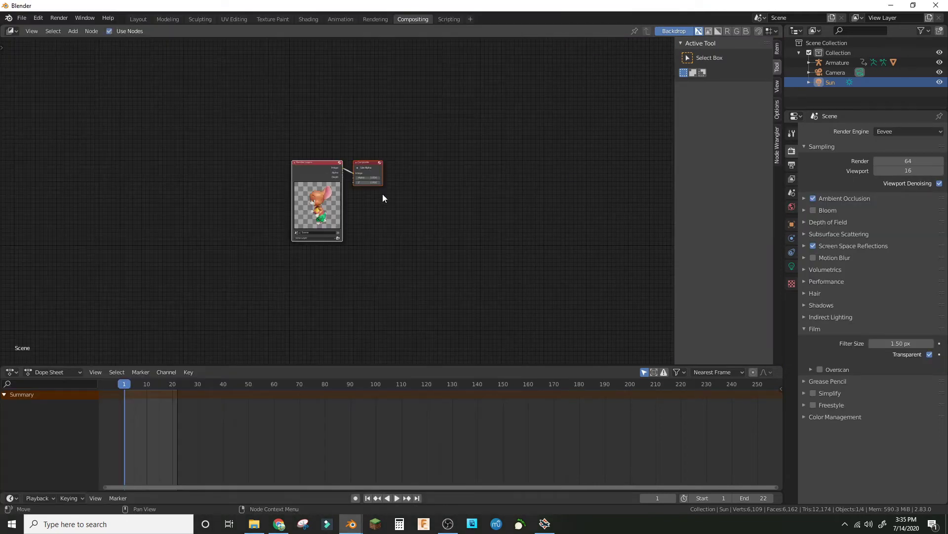
scroll(384, 197, up, 4)
drag(315, 134, 3, 123)
middle_drag(350, 194, 507, 221)
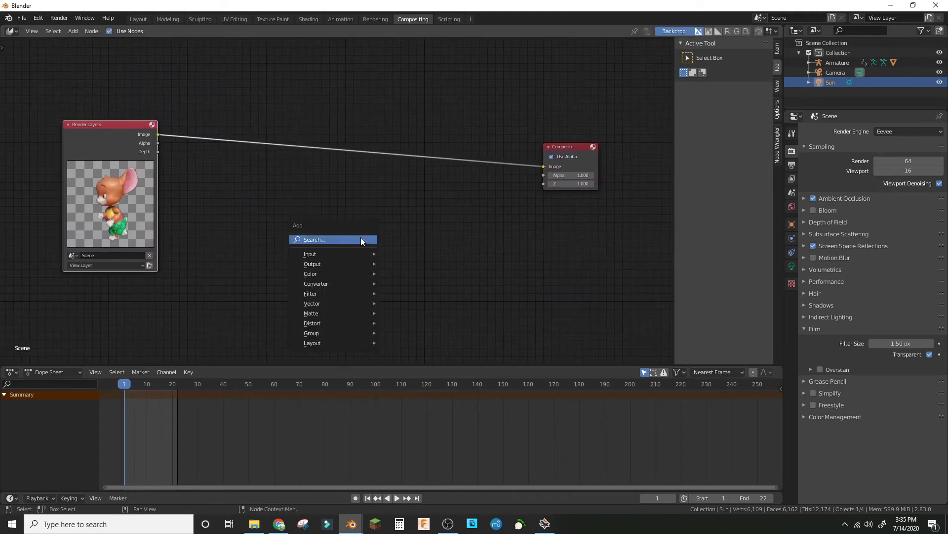
Insert a Scale node followed by a Pixelate node on the link between Render Layers and Composite.
click(361, 240)
key(BackSpace)
key(BackSpace)
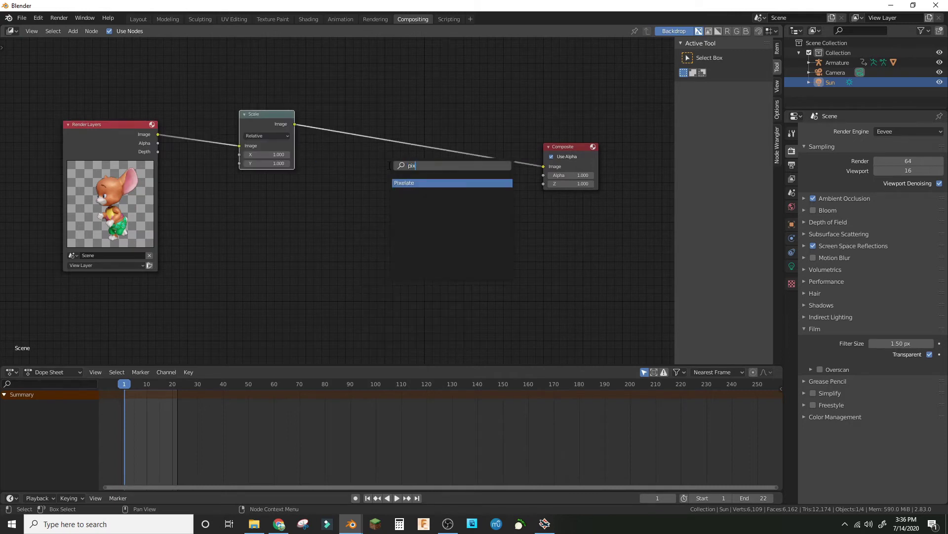
key(Return)
click(419, 144)
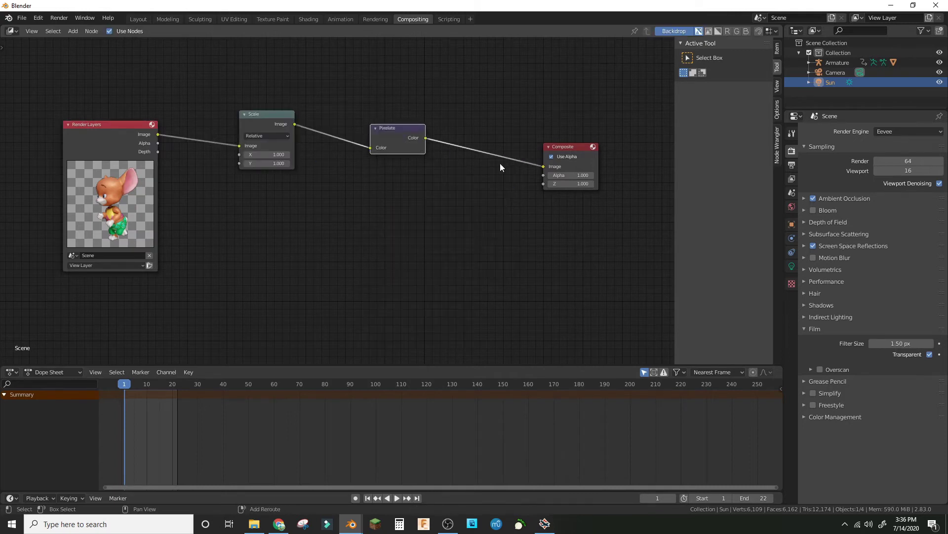
Duplicate the Scale node and insert the copy between the Pixelate and Composite nodes.
key(shift+s)
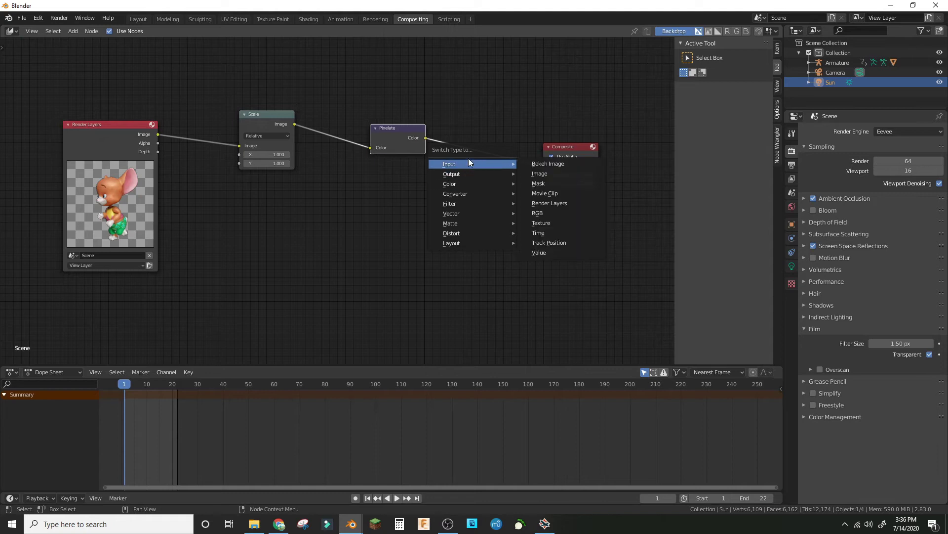
click(286, 120)
key(shift+d)
click(538, 117)
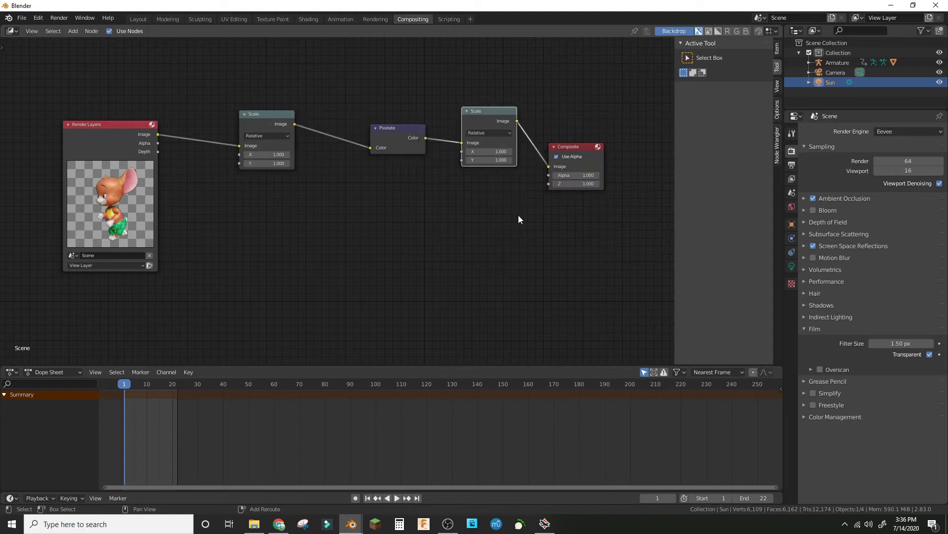
Add a Viewer node below Composite and link the second Scale node's image output to it.
key(shift+a)
mouse_move(523, 240)
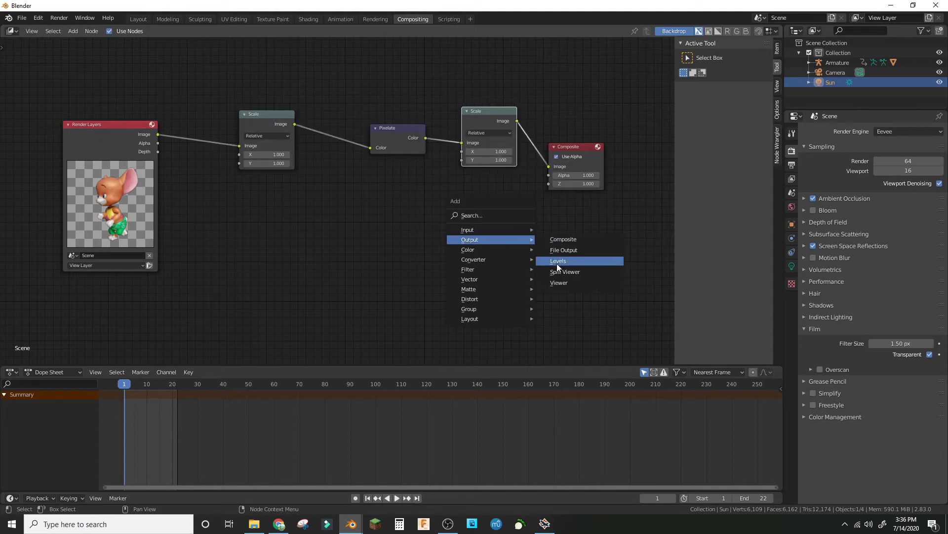
click(560, 283)
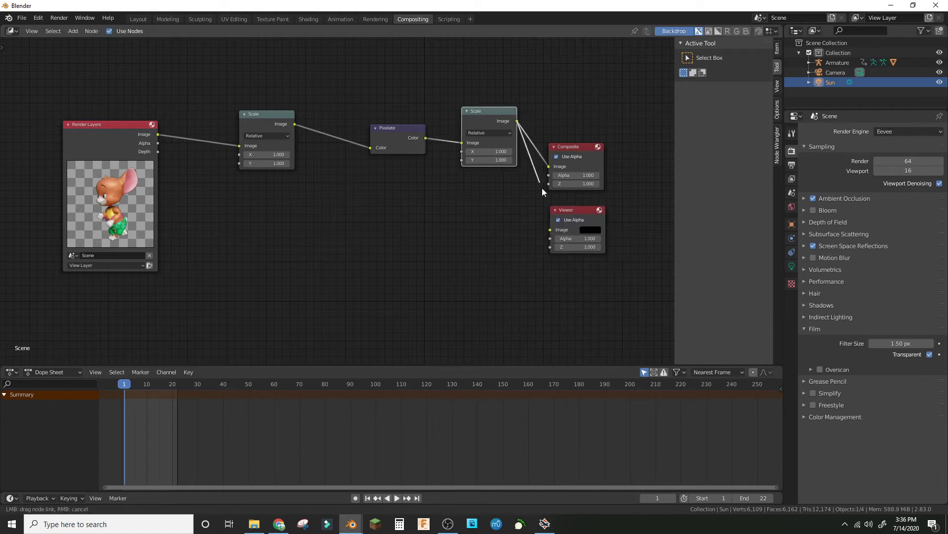
drag(551, 216, 550, 229)
Shrink the backdrop preview until the whole mouse fits in the node editor.
scroll(455, 169, down, 3)
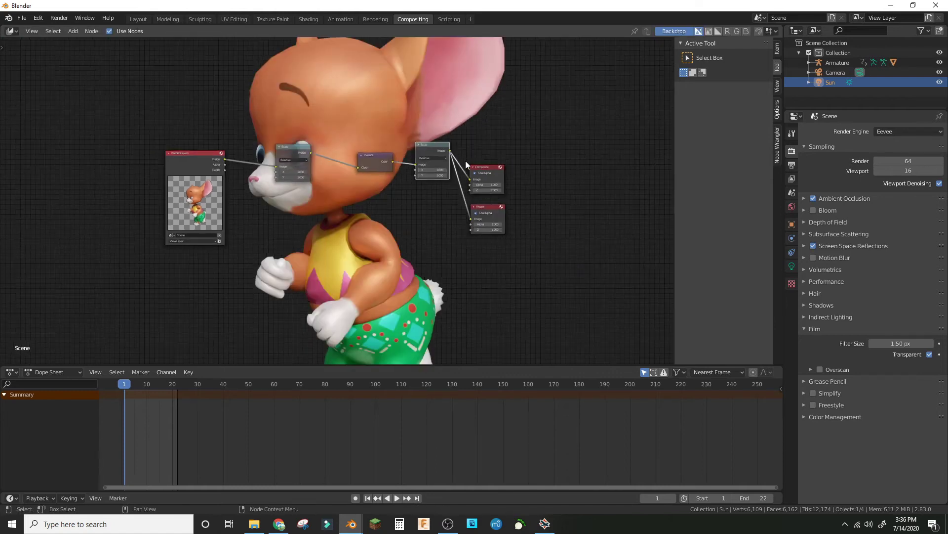
key(v)
key(v)
key(v)
key(Home)
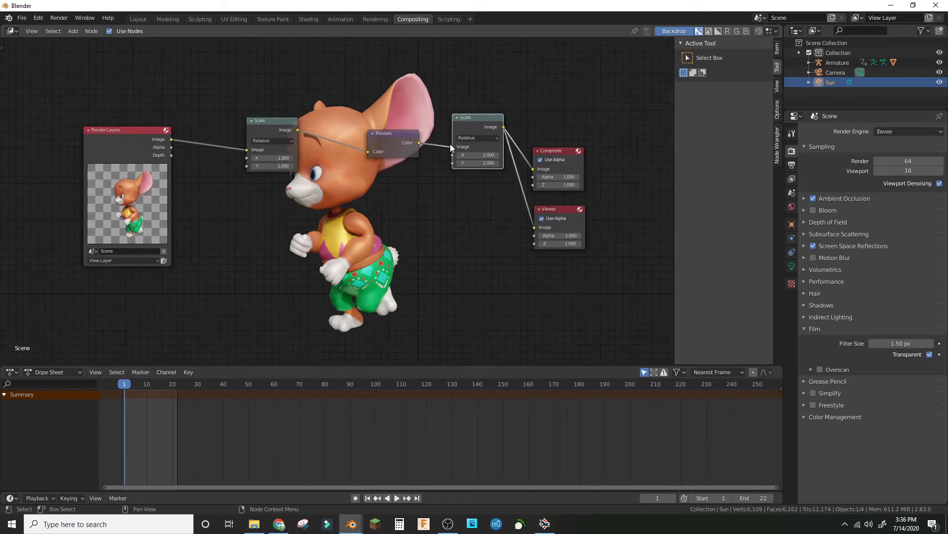
Rearrange the node tree by lowering the Scale and Pixelate nodes and moving Render Layers farther away from them.
drag(487, 78, 289, 146)
key(g)
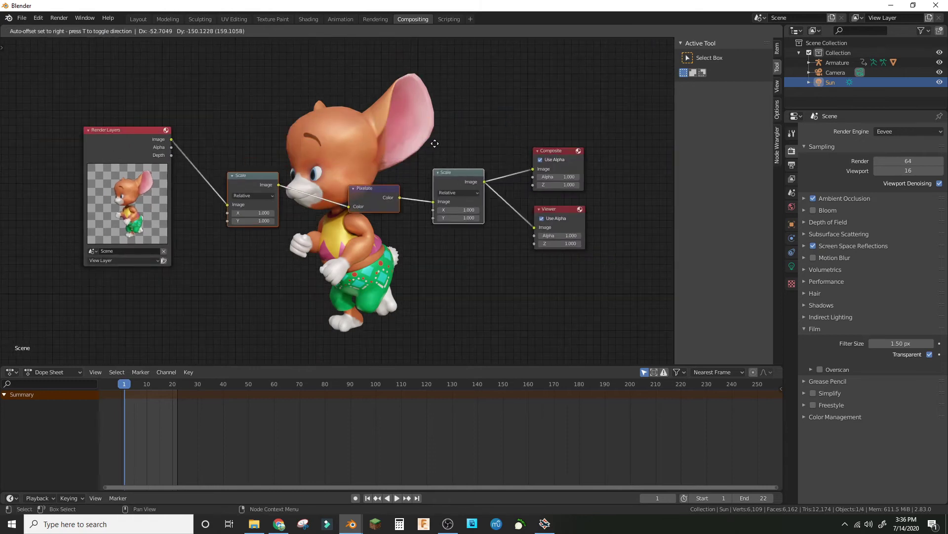
click(433, 144)
key(a)
key(g)
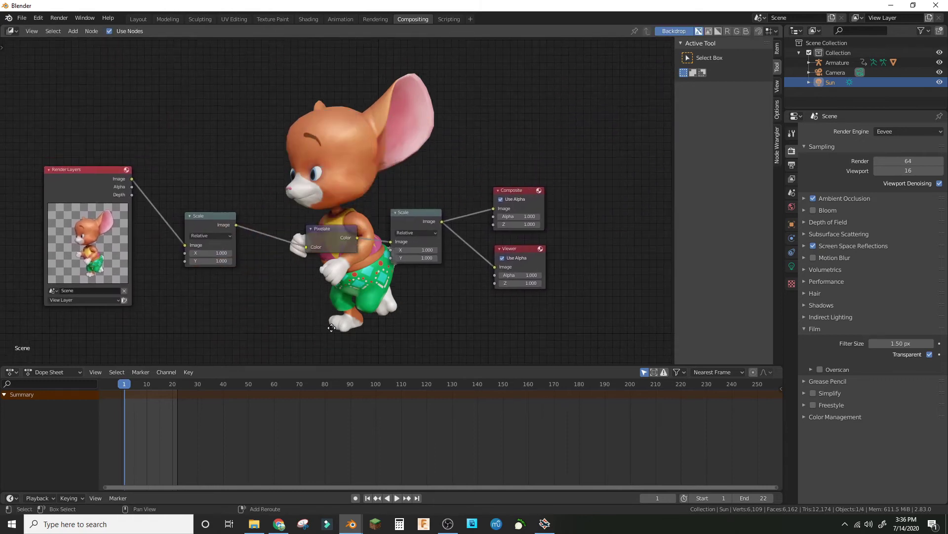
shift+middle_drag(332, 257, 417, 265)
drag(211, 164, 98, 166)
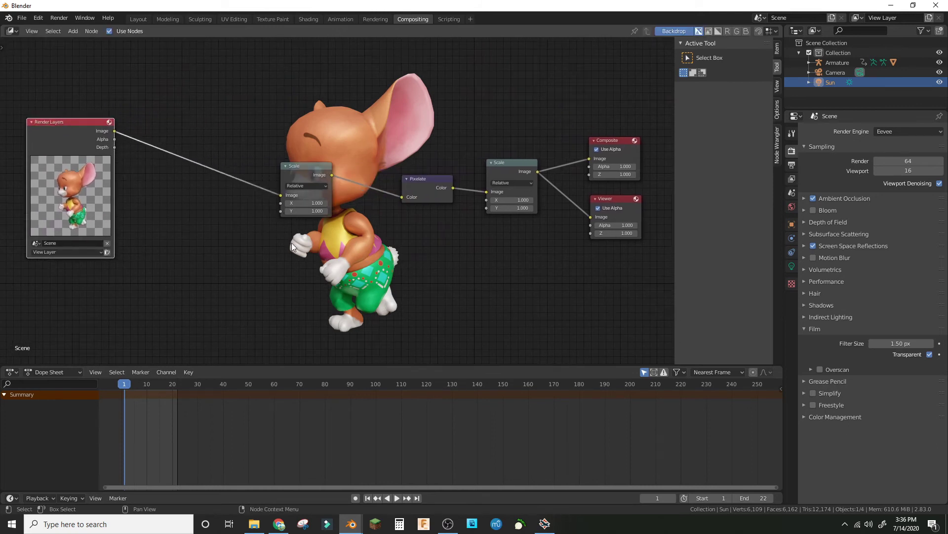
Add a Value node and place it below the Render Layers node.
key(shift+a)
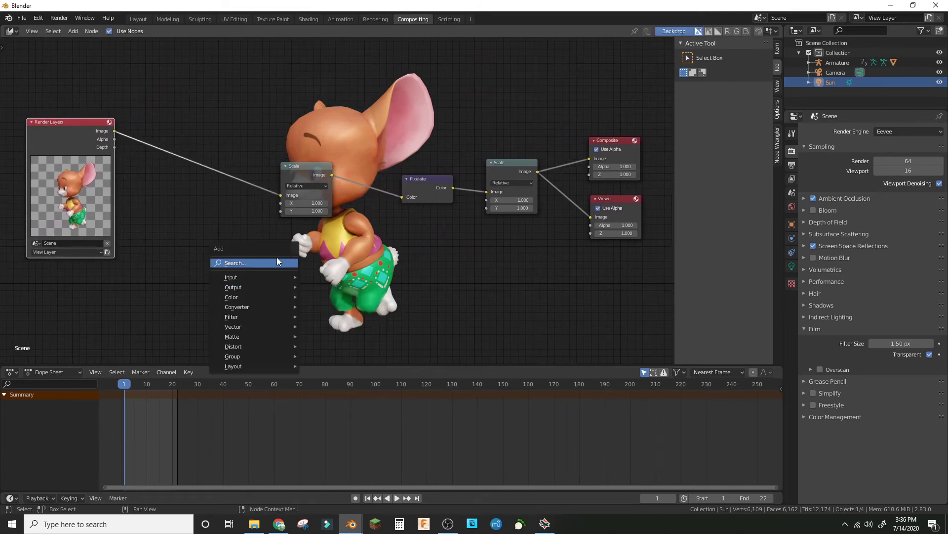
click(276, 259)
text(va)
click(289, 276)
click(104, 346)
Add a Math node beside the Value node and set its operation to Divide.
middle_drag(212, 317, 267, 270)
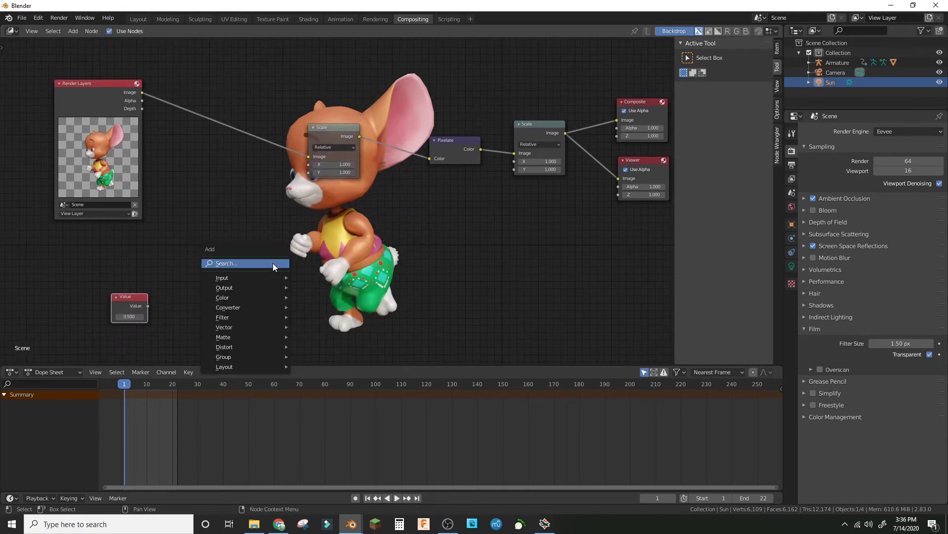
click(273, 263)
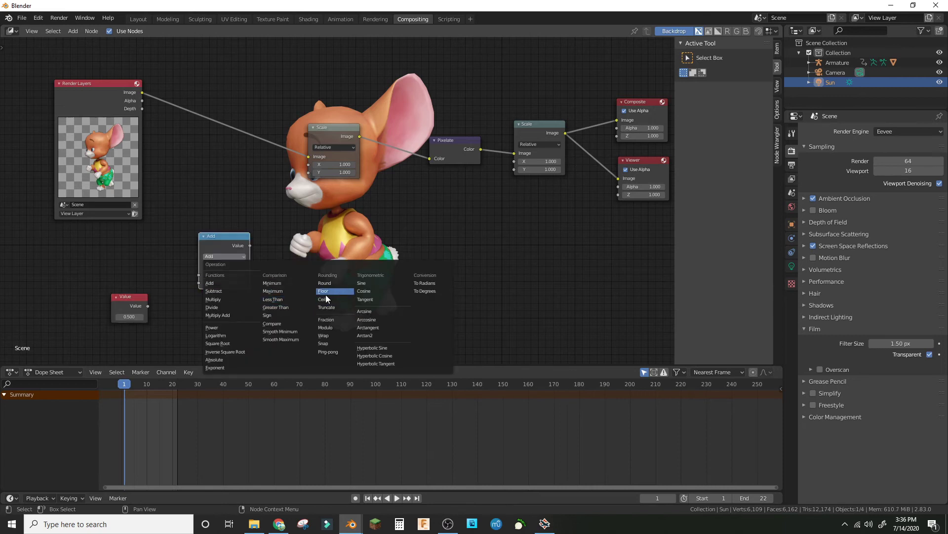
click(212, 307)
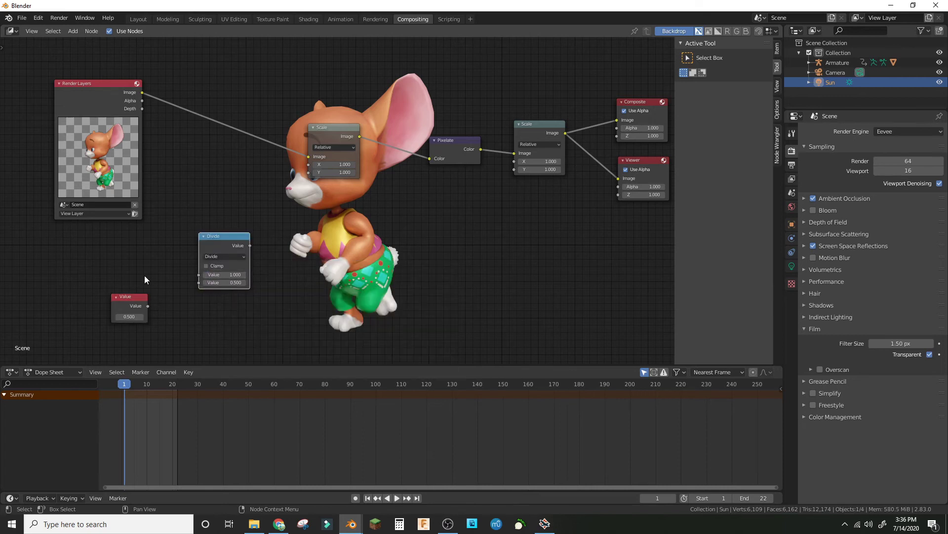
Link Value to Divide's second input and the last Scale's X and Y, and Divide's output to the first Scale's X and Y.
drag(148, 306, 515, 169)
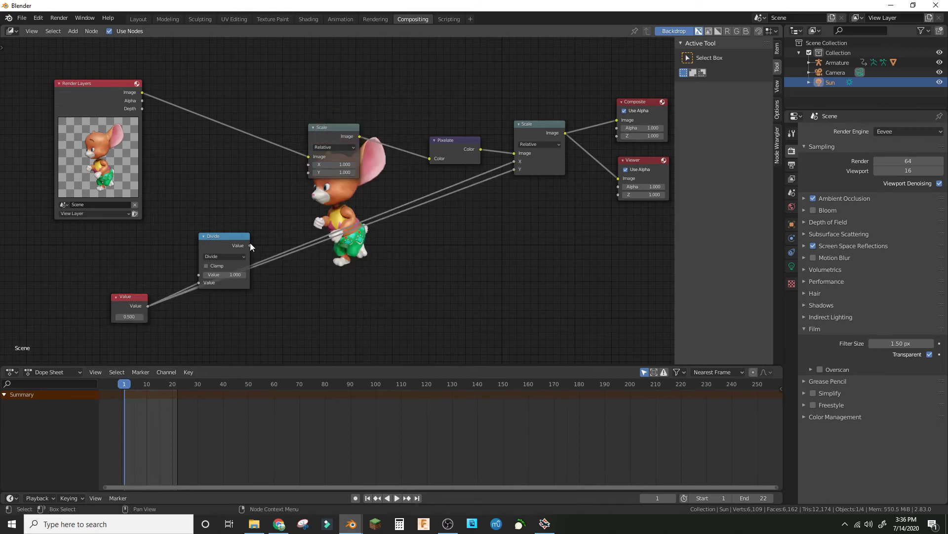
drag(250, 245, 308, 164)
drag(250, 245, 309, 173)
drag(229, 236, 220, 154)
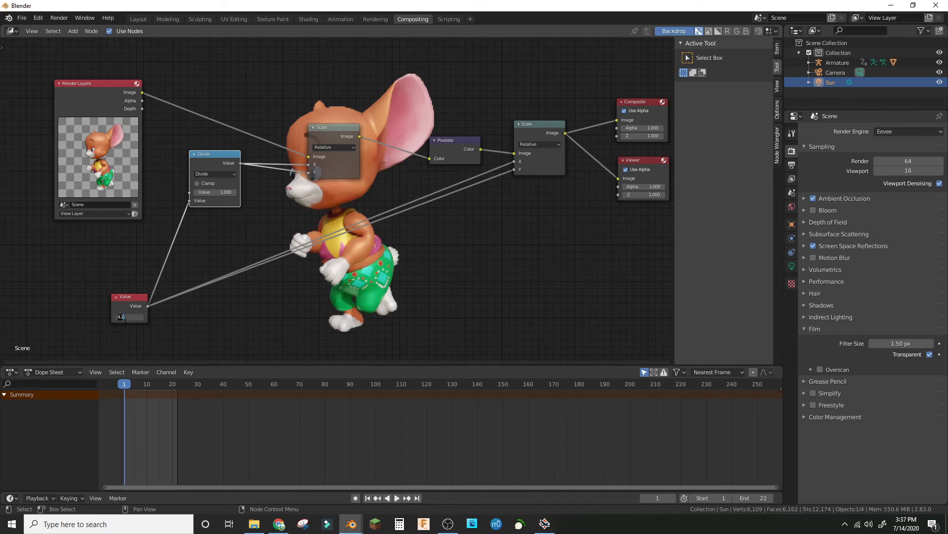
Try a pixelation strength of 39.6 in the Value node.
drag(129, 317, 201, 294)
scroll(500, 240, down, 2)
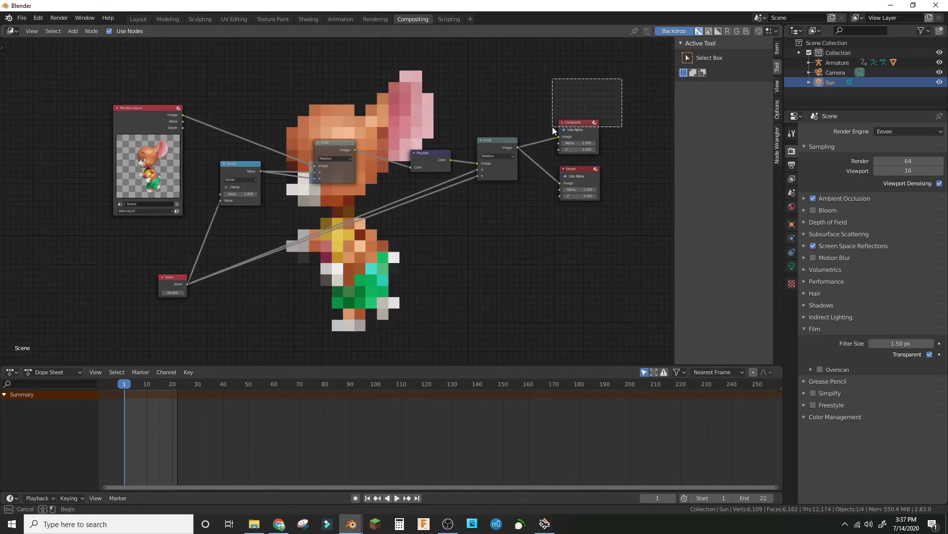
drag(565, 119, 570, 81)
middle_drag(570, 81, 609, 85)
scroll(210, 267, up, 6)
scroll(138, 335, down, 2)
mouse_move(129, 344)
mouse_down()
mouse_move(105, 344)
mouse_move(120, 344)
mouse_up()
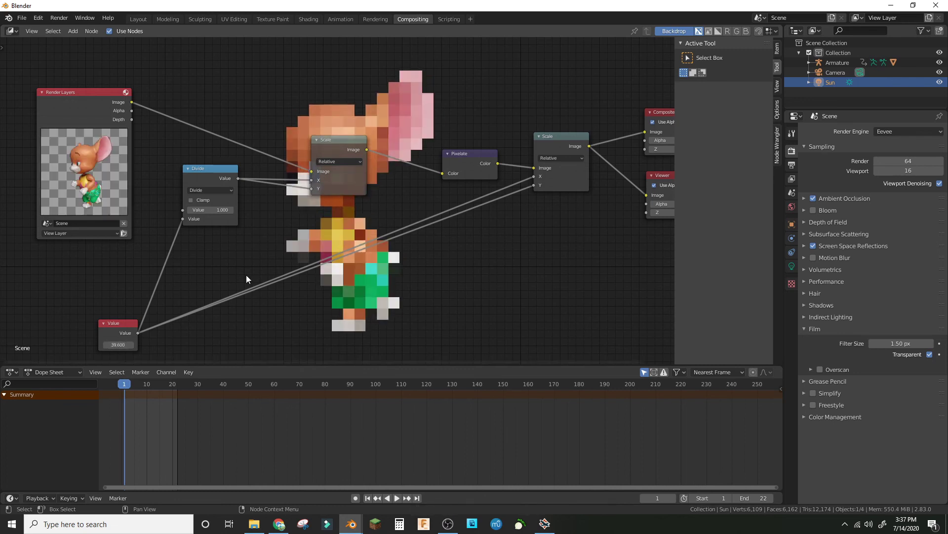
Set the Value node to 25.1 for a finer pixelation of the mouse.
scroll(386, 147, down, 6)
scroll(363, 191, up, 5)
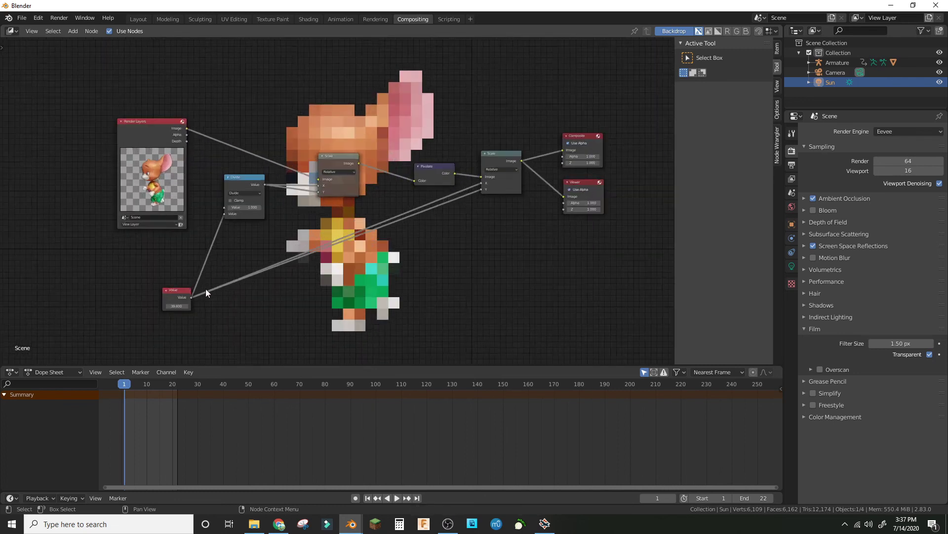
scroll(206, 289, up, 3)
drag(124, 345, 63, 344)
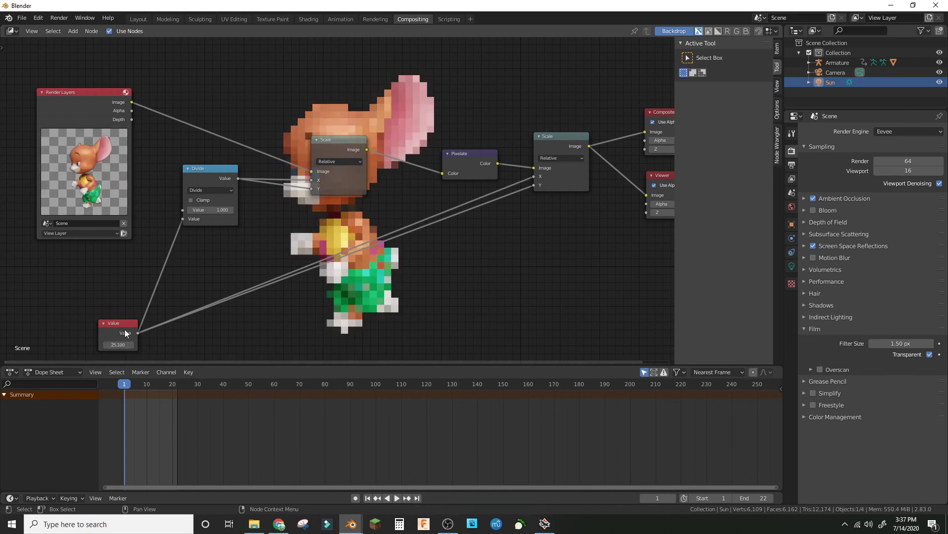
scroll(371, 181, down, 2)
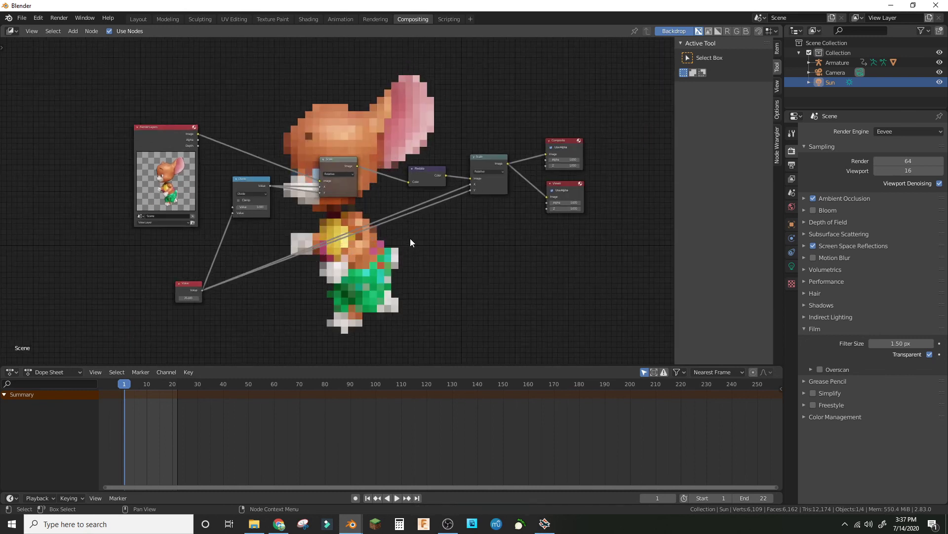